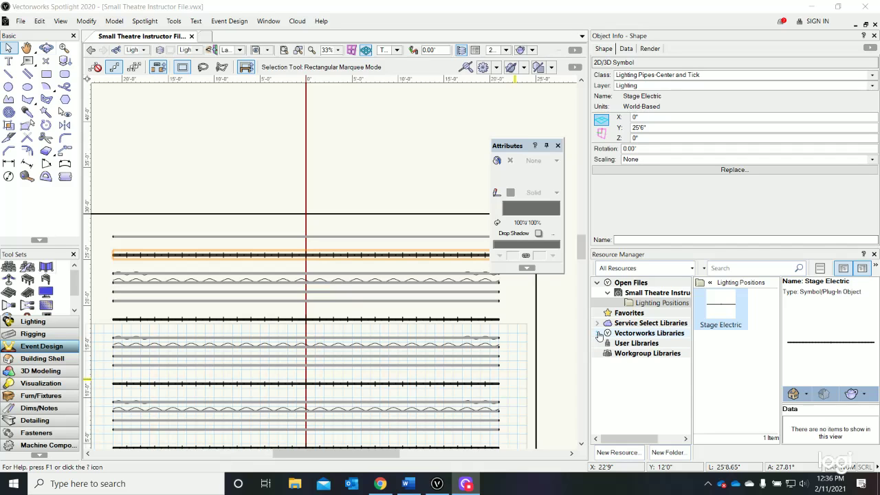
Expand the Vectorworks Libraries with a wider folder tree and open the Objects - Ent Lighting Instruments folder.
left_click(599, 335)
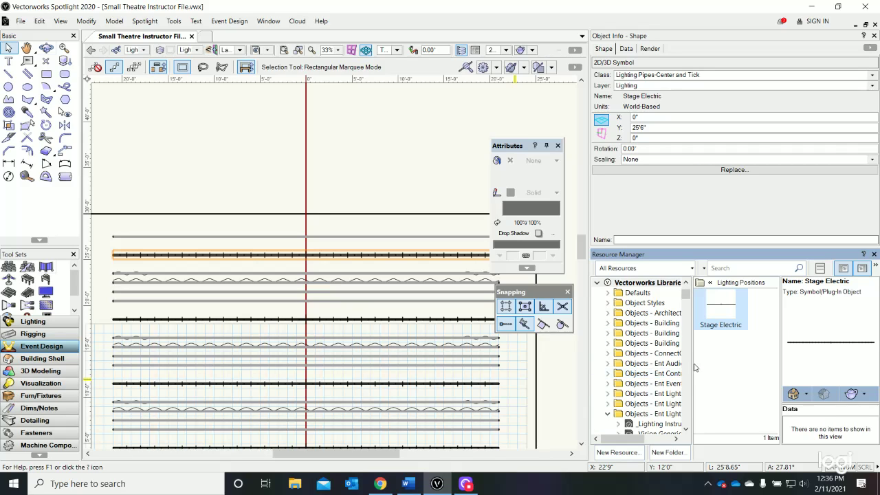
left_click_drag(736, 363, 817, 369)
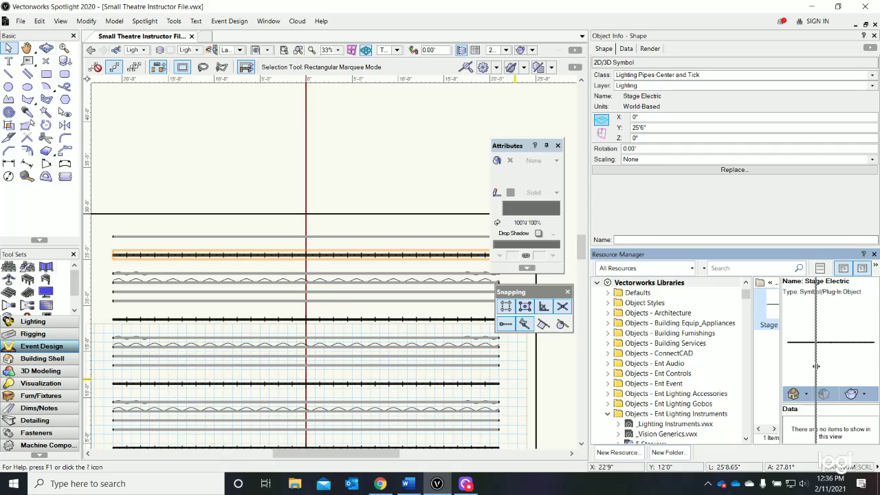
left_click(607, 414)
scroll(637, 297, "up", 1)
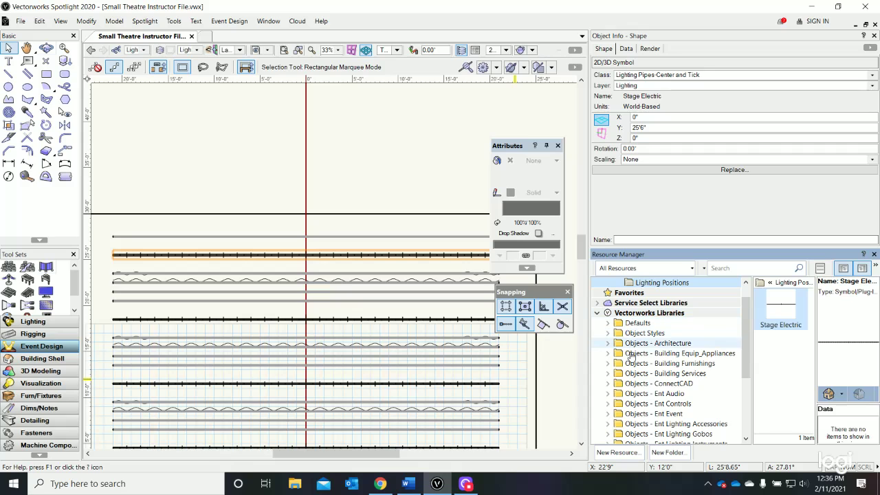
scroll(632, 368, "down", 1)
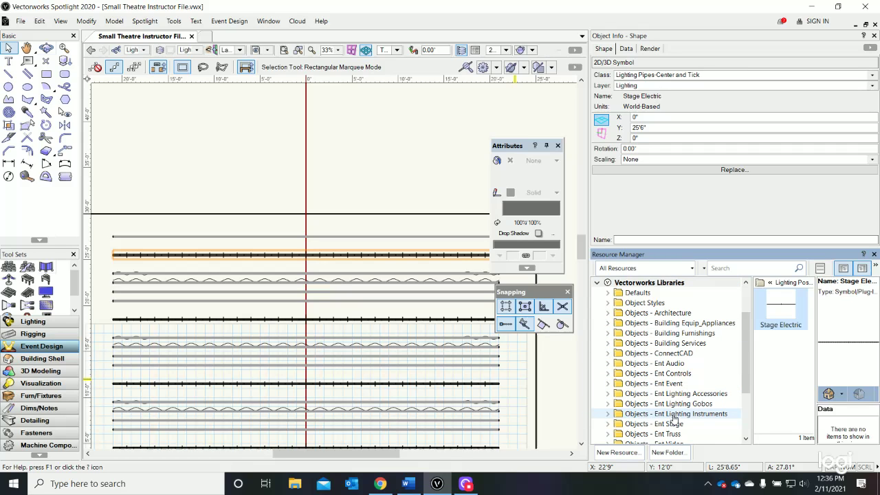
left_click(615, 416)
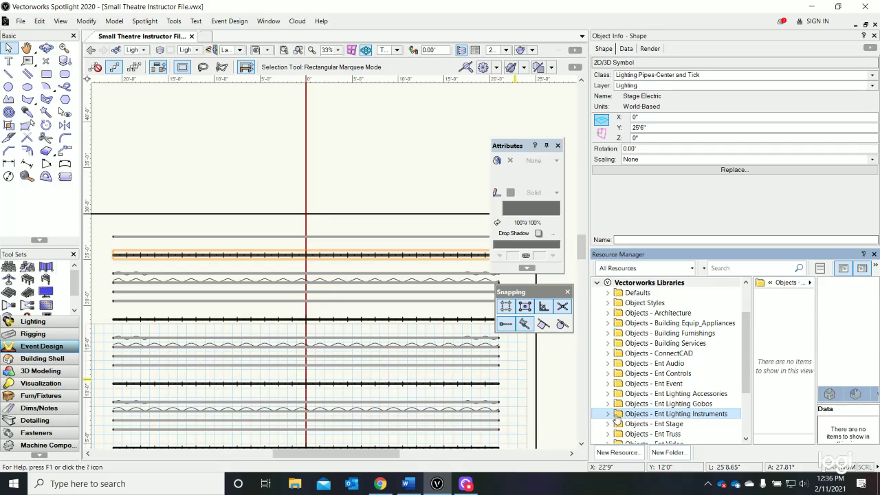
left_click(609, 414)
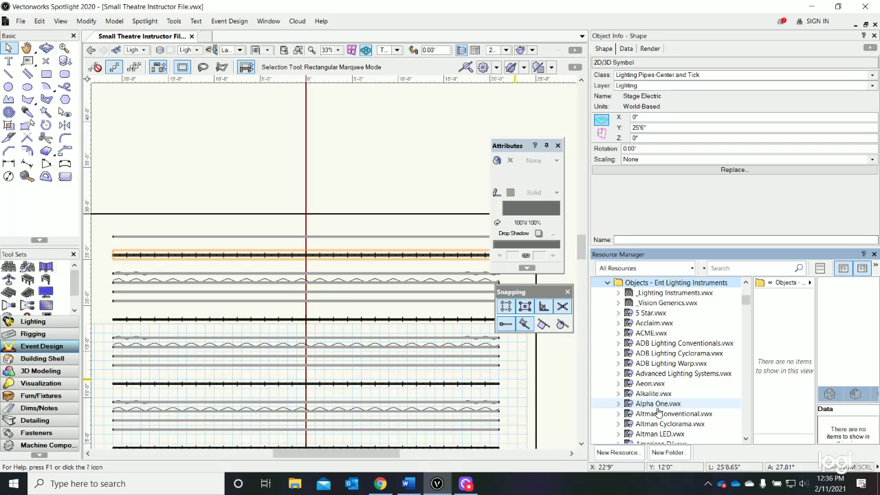
Find the ETC Source 4.vwx file among the lighting instrument libraries and expand it, declining the update check.
scroll(658, 411, "down", 3)
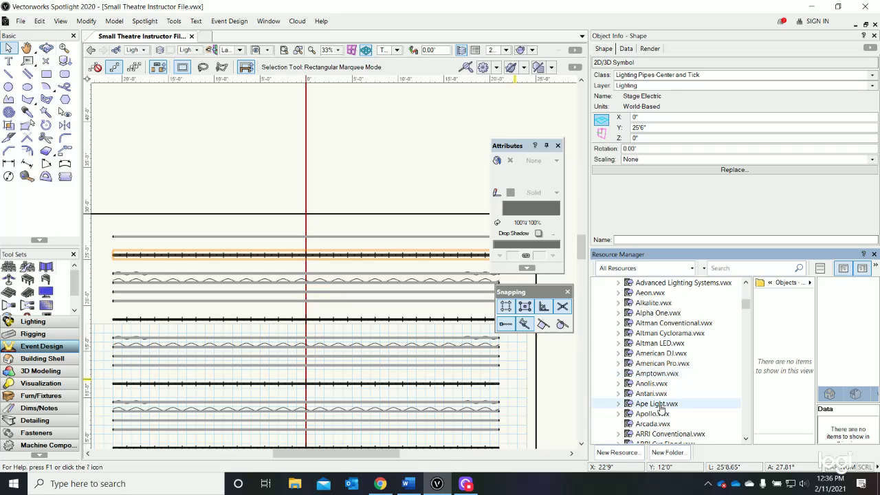
scroll(660, 407, "down", 7)
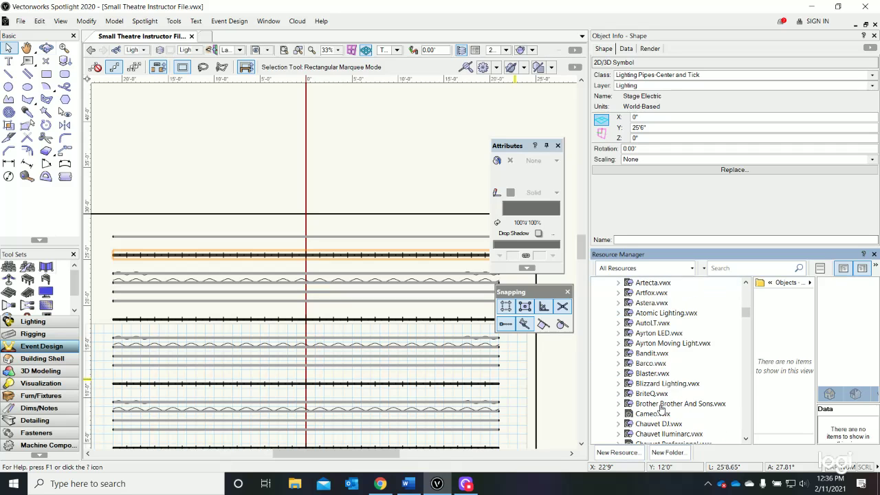
scroll(660, 407, "down", 3)
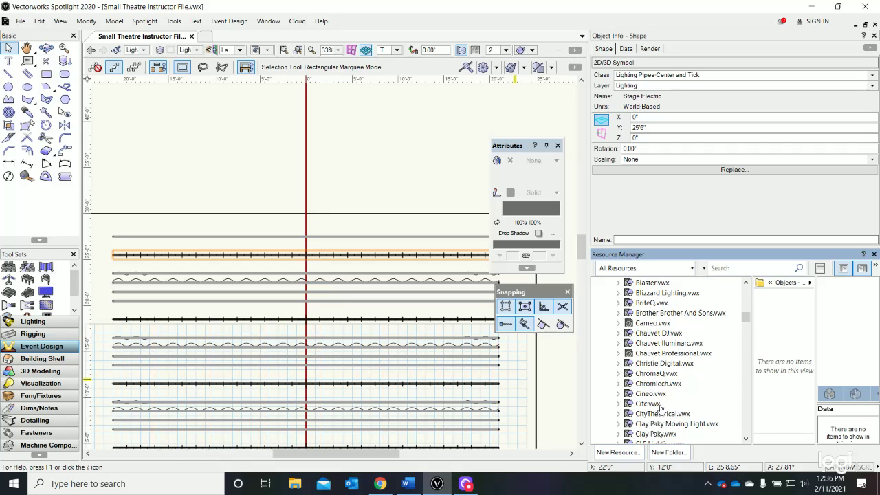
scroll(660, 407, "down", 4)
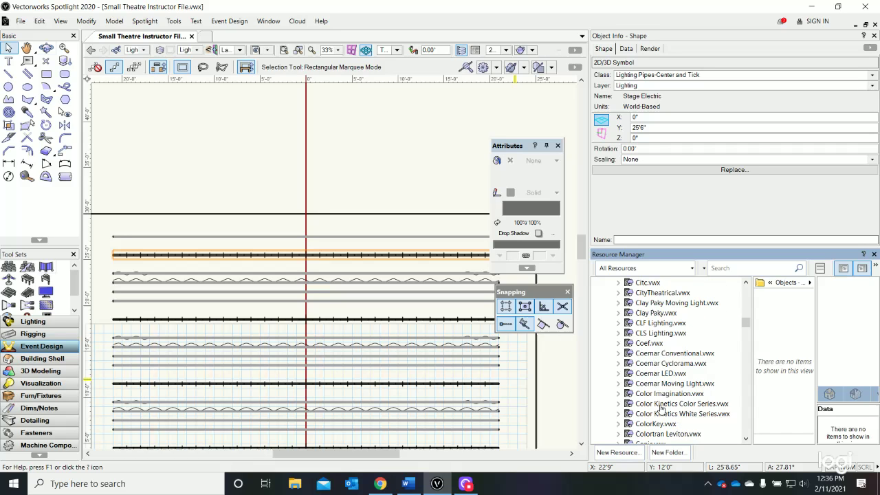
scroll(660, 407, "down", 5)
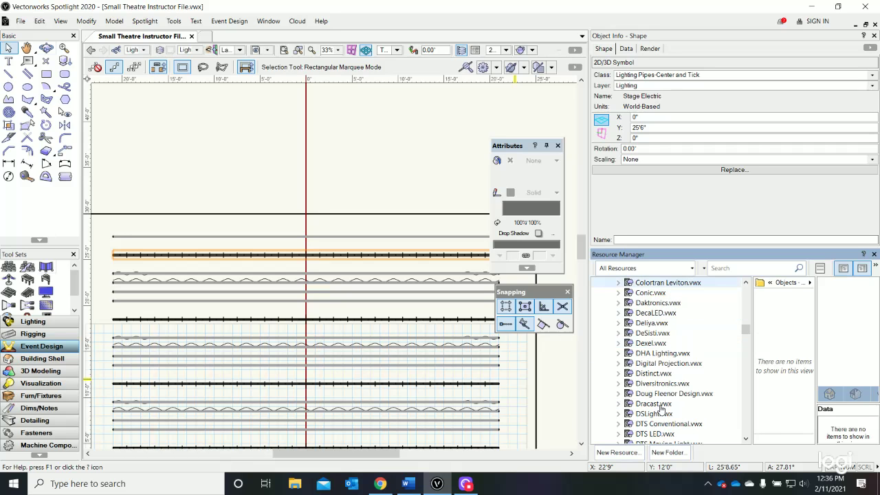
scroll(660, 407, "down", 3)
scroll(660, 407, "down", 5)
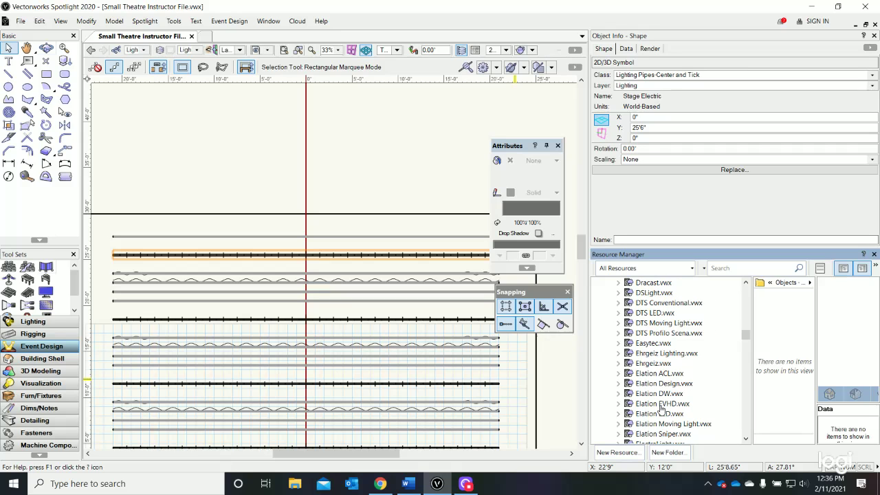
scroll(660, 407, "down", 2)
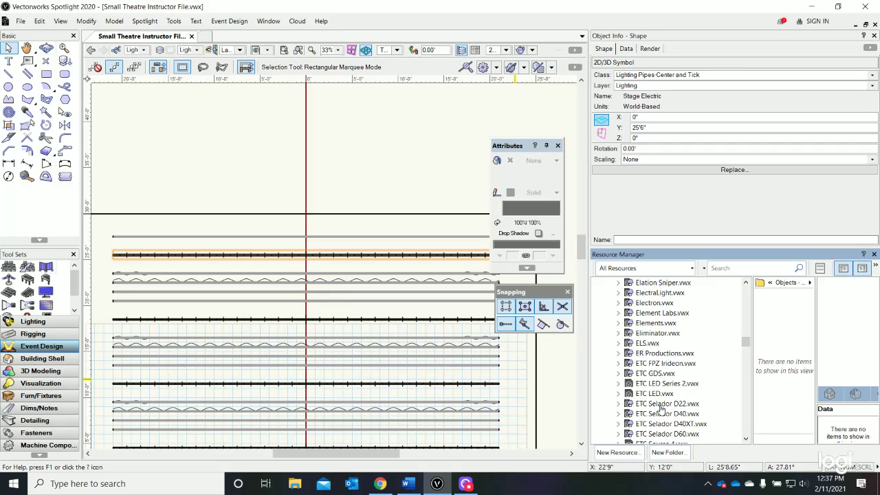
scroll(662, 408, "down", 1)
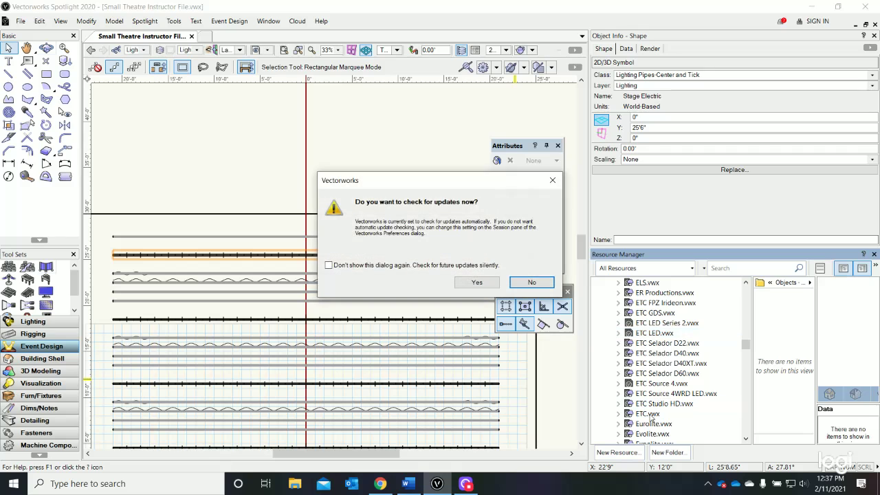
left_click(530, 282)
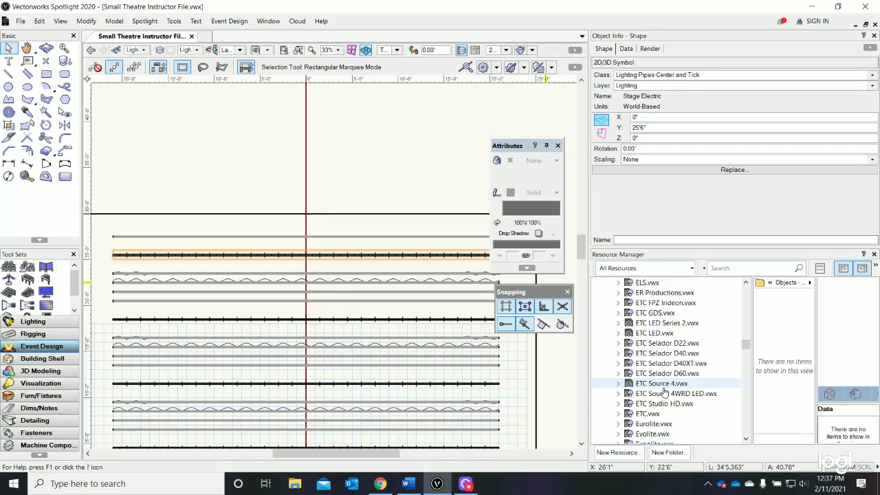
left_click(617, 384)
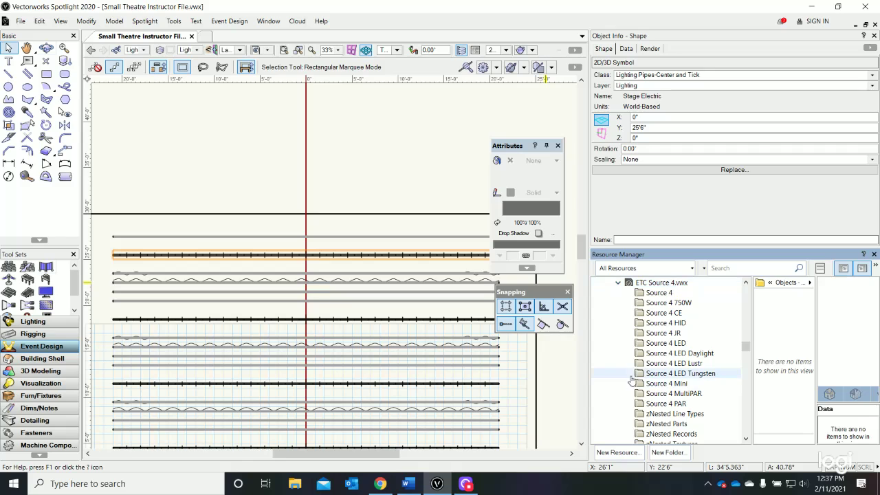
Allow the backup copy and display the Source 4 folder's symbols in a slightly wider symbol list.
scroll(711, 385, "up", 1)
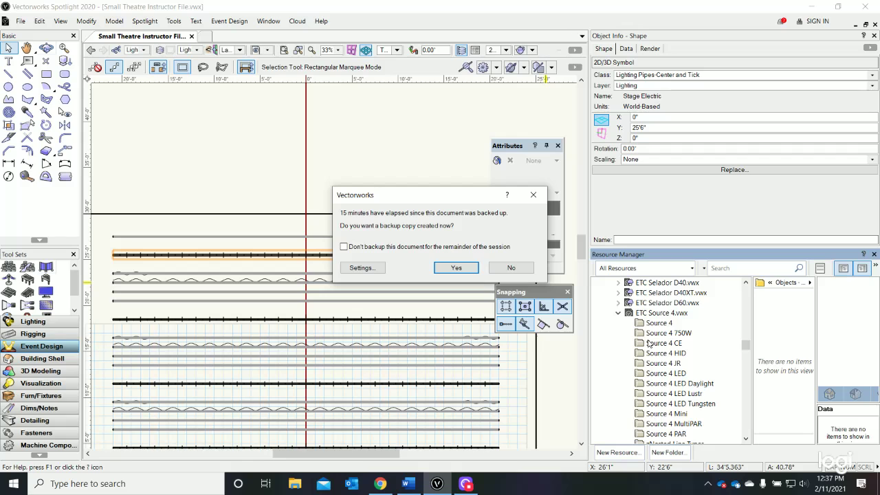
left_click(457, 267)
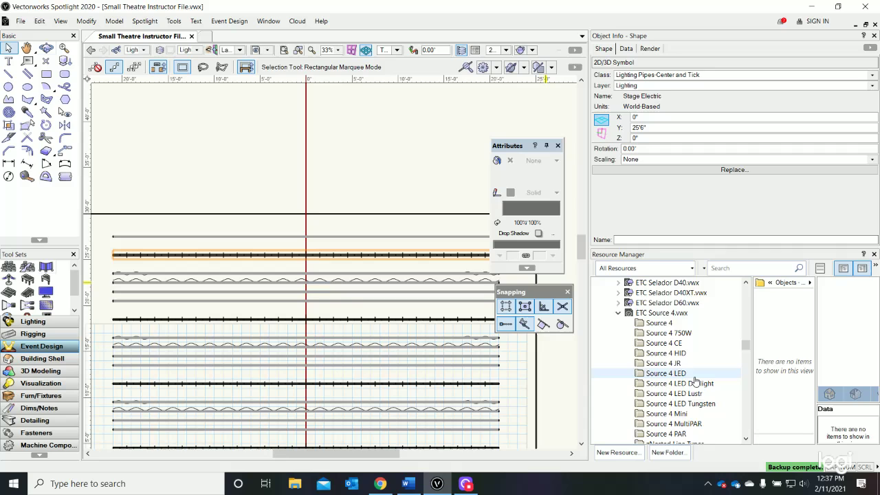
scroll(696, 382, "down", 1)
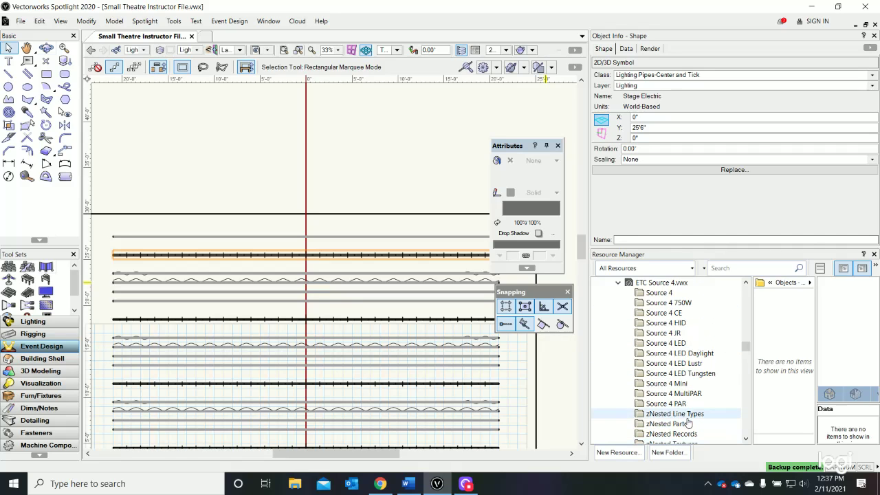
scroll(691, 404, "up", 1)
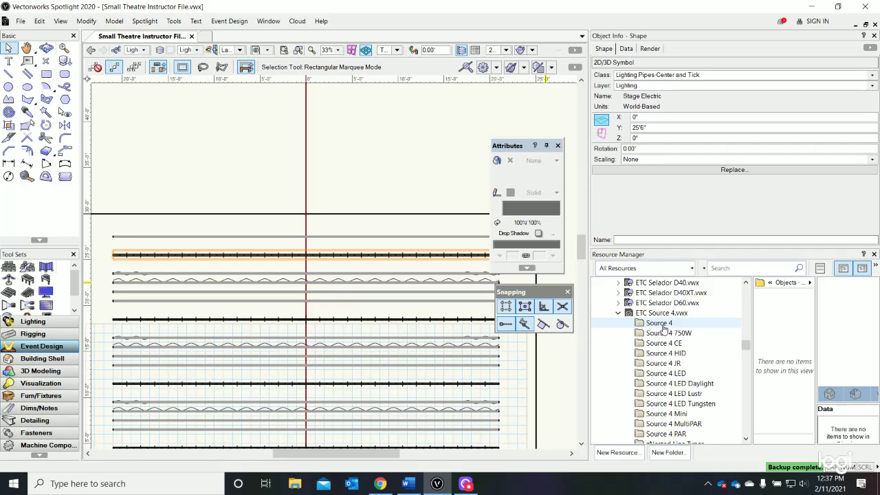
left_click(659, 323)
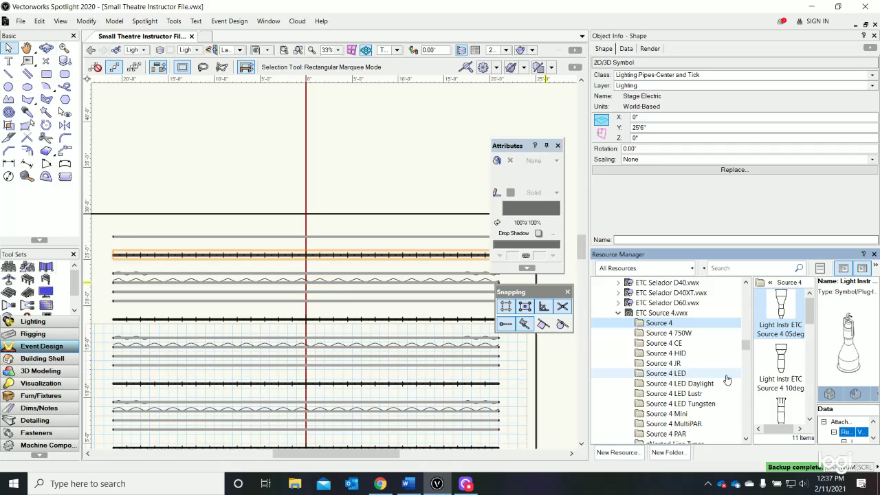
left_click_drag(752, 366, 735, 366)
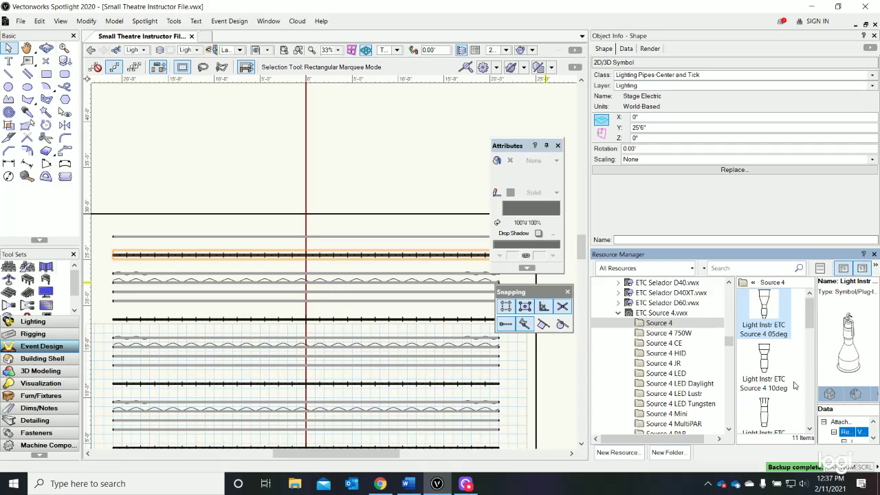
Place a Light Instr ETC Source 4 19deg unrotated in the empty area above the pipes at about X 5'6", Y 36'9".
scroll(795, 386, "down", 1)
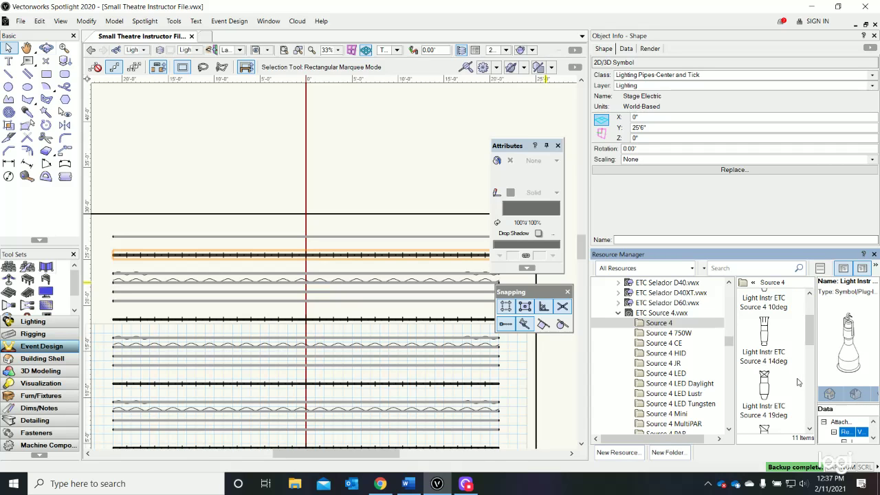
scroll(783, 375, "down", 2)
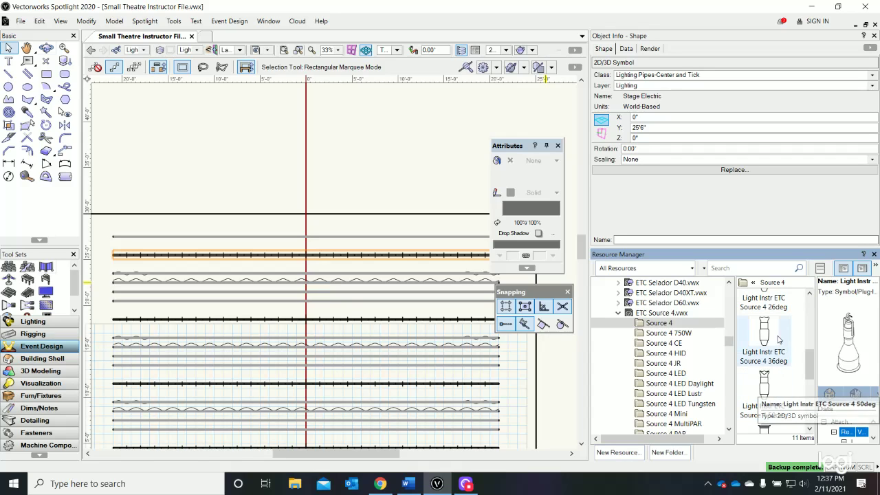
scroll(766, 349, "up", 1)
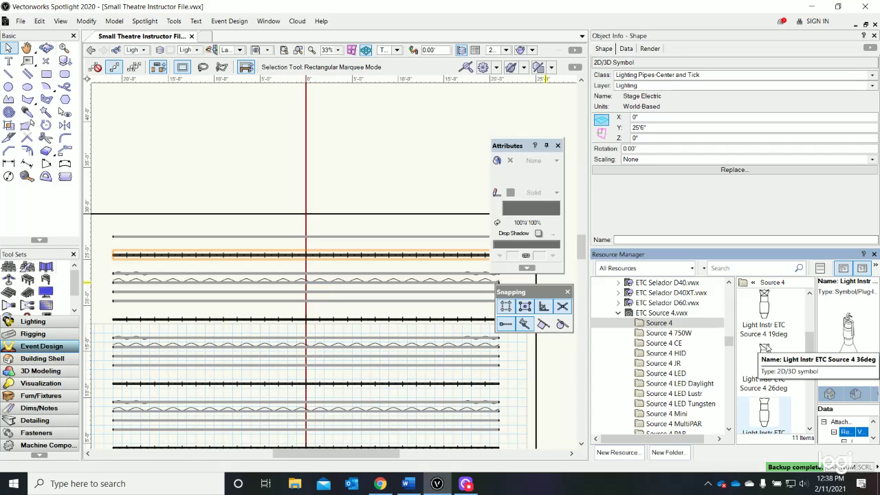
scroll(764, 347, "up", 2)
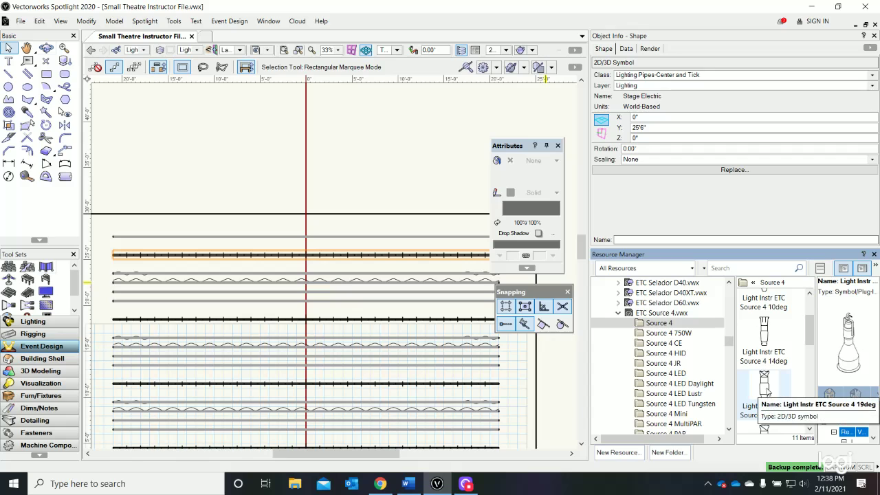
left_click(768, 390)
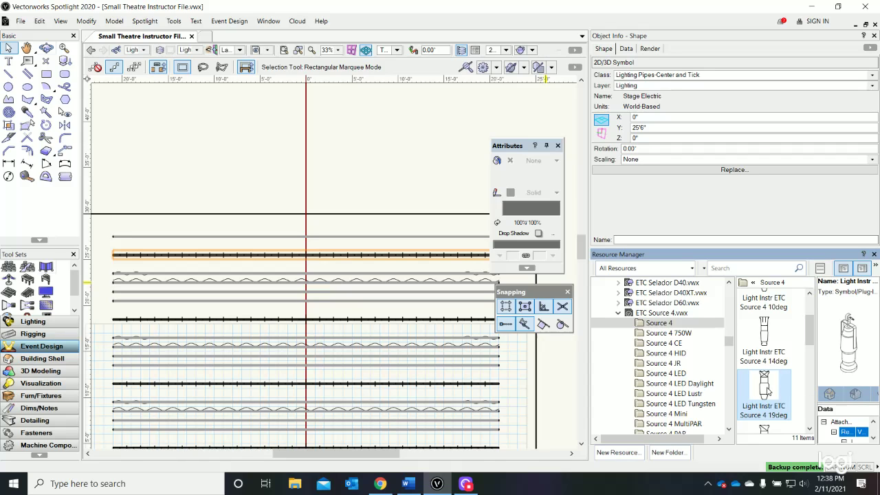
double_click(768, 390)
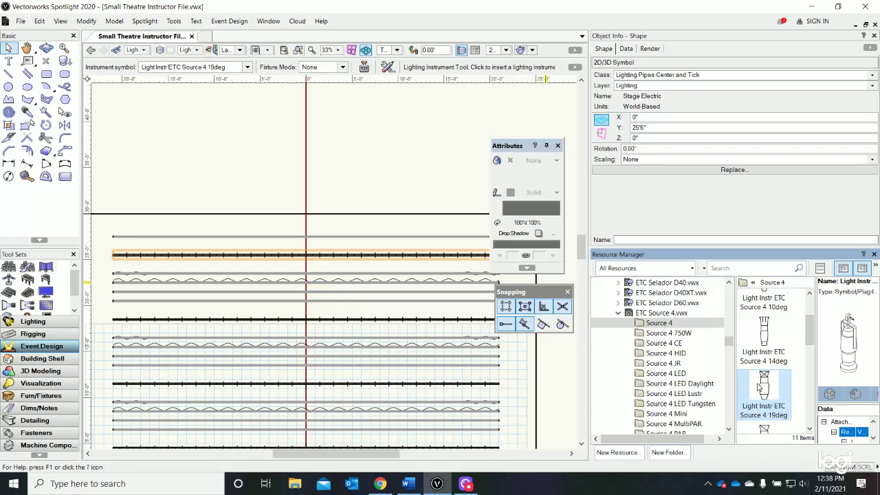
left_click(356, 149)
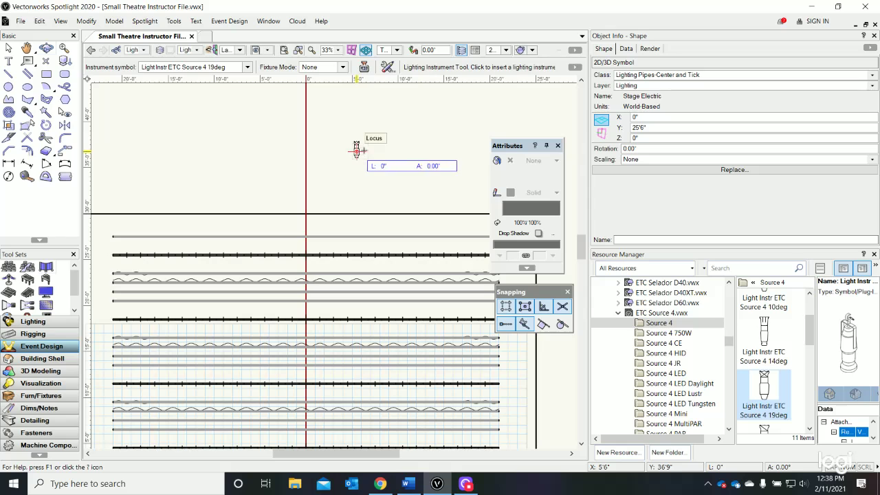
left_click(356, 148)
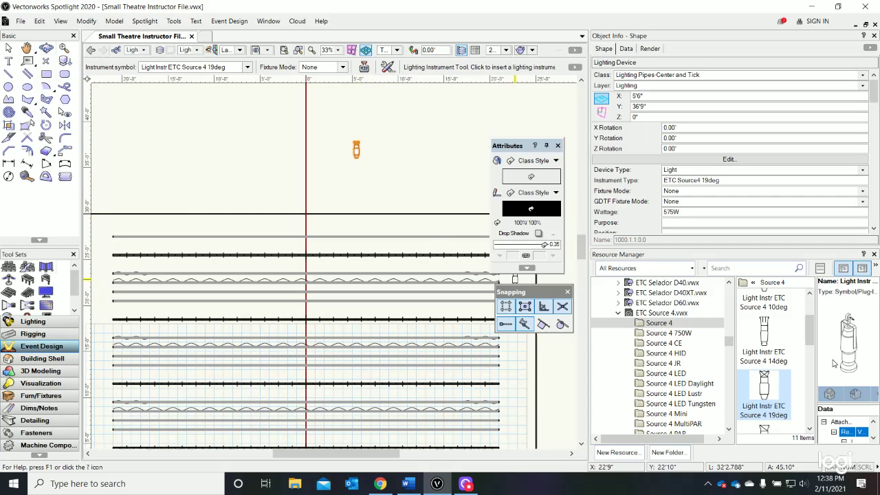
Place a Light Instr ETC Source 4 26deg beside the 19deg instrument at about X 7'11", Y 36'8".
scroll(799, 395, "down", 1)
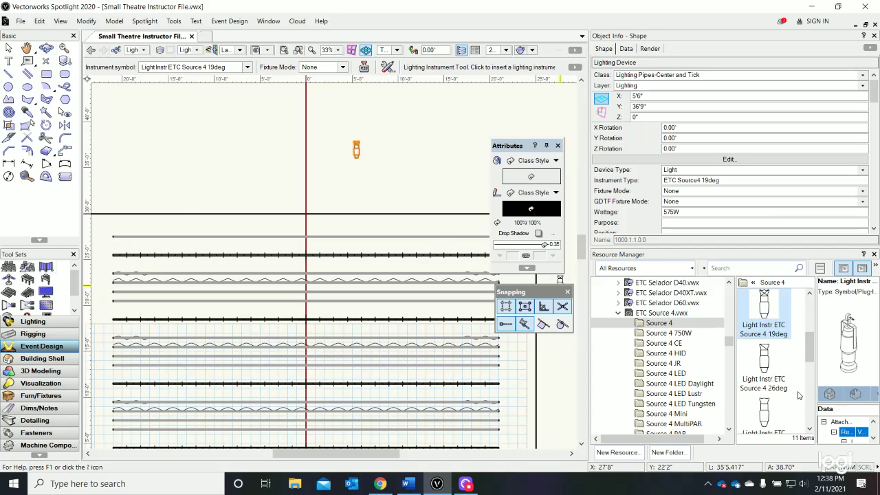
left_click(763, 361)
double_click(763, 361)
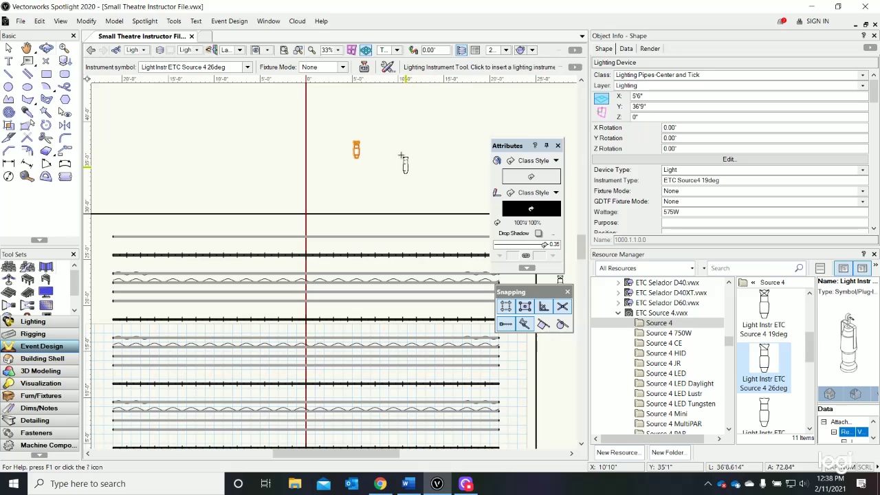
left_click(378, 150)
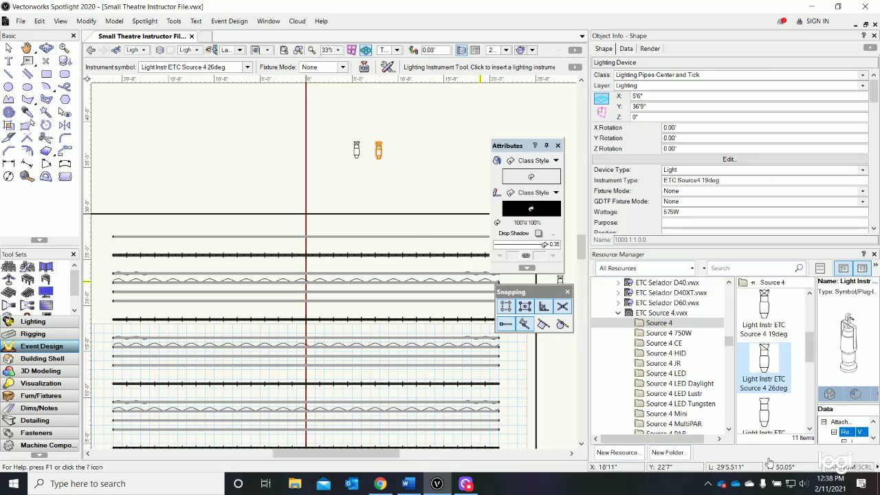
Place a Light Instr ETC Source 4 36deg beside the 26deg instrument at about X 10'5", Y 36'8".
scroll(766, 399, "down", 1)
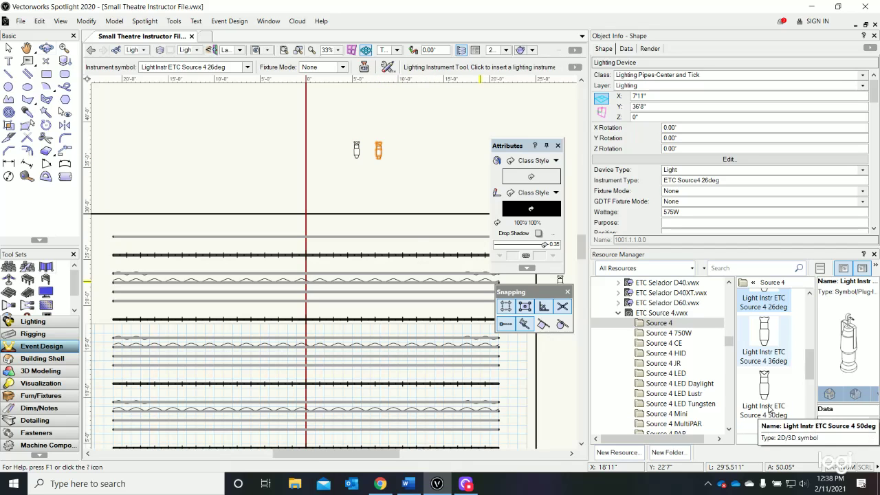
left_click(765, 342)
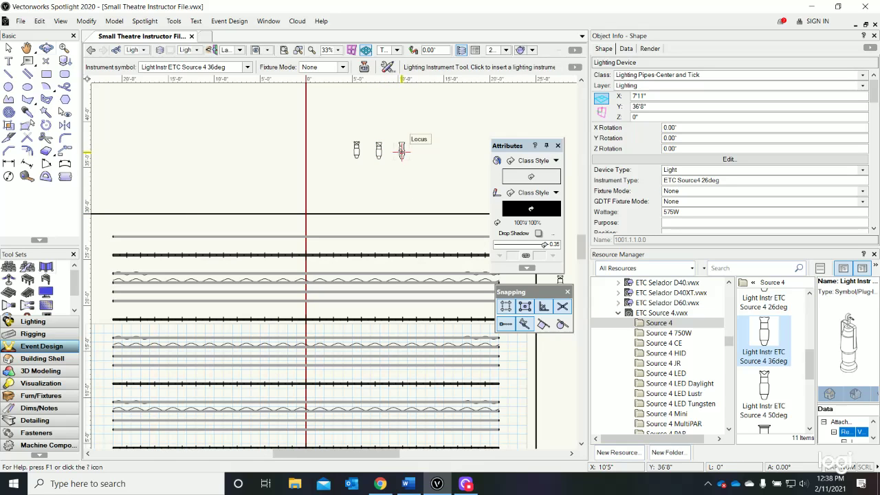
left_click(402, 151)
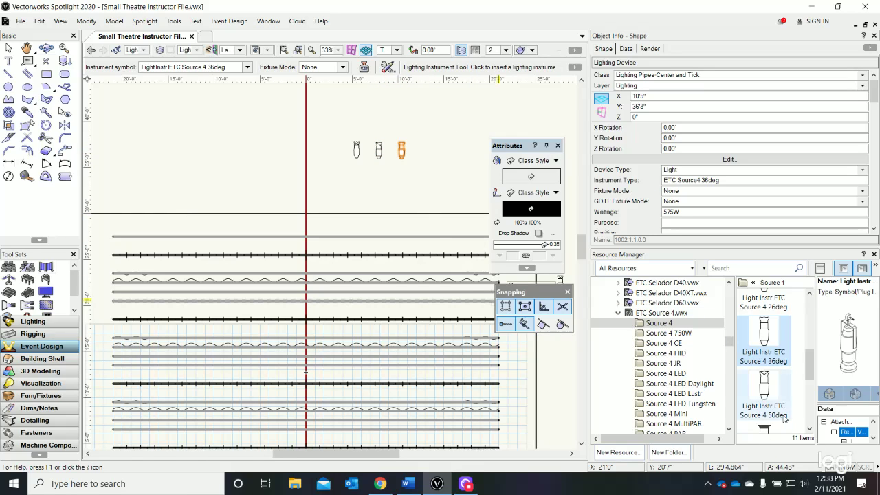
Place two unrotated Light Instr ETC Source 4 50deg instruments at about X 12'2", Y 36'6" and X 7'9", Y 32'11".
scroll(784, 418, "down", 1)
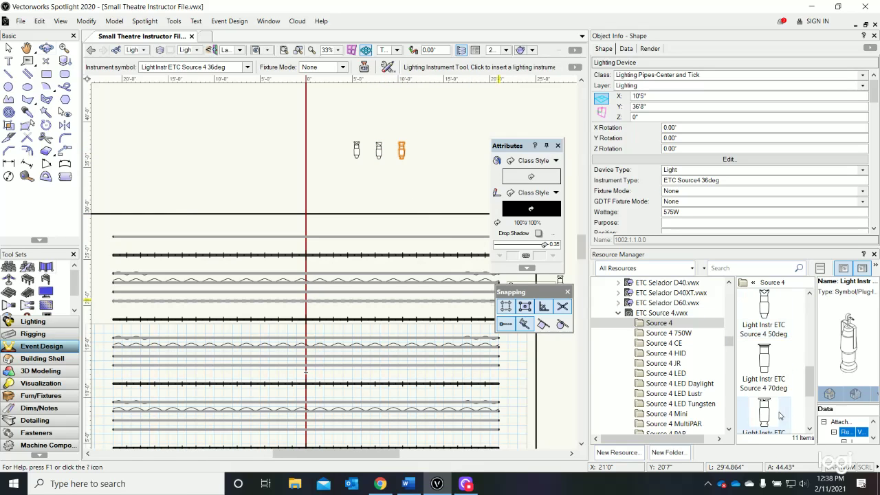
double_click(762, 309)
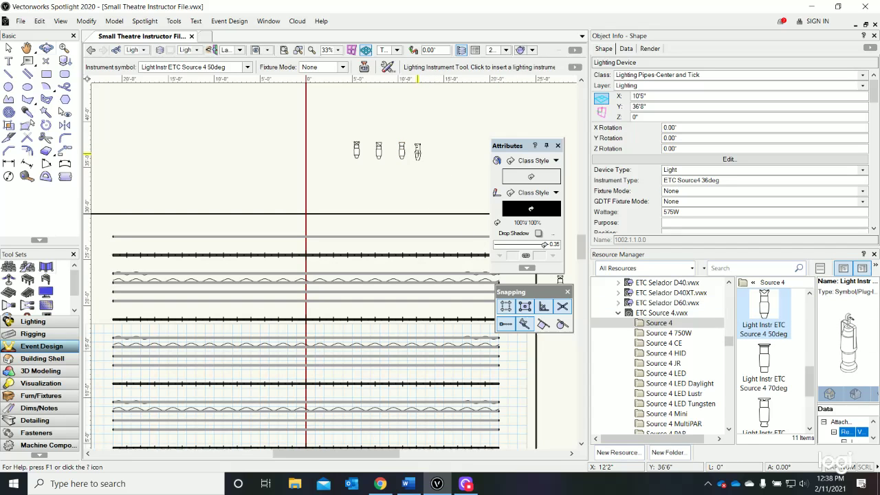
left_click(417, 151)
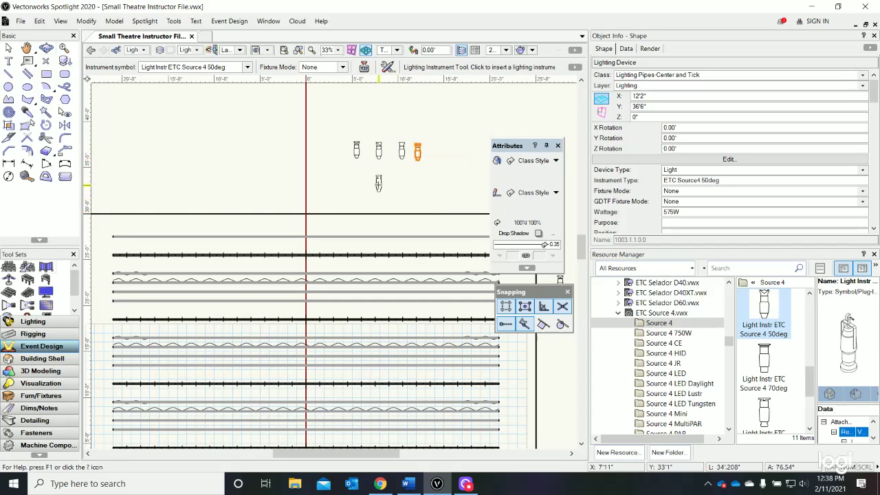
left_click(376, 185)
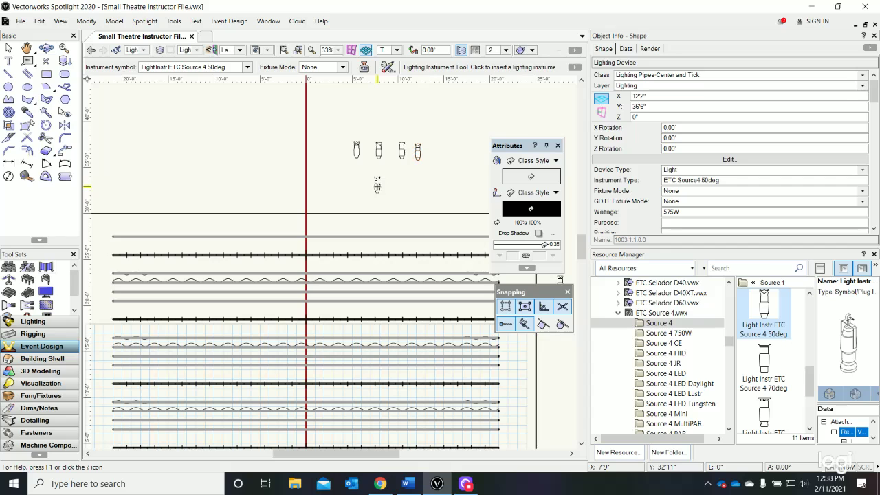
left_click(376, 177)
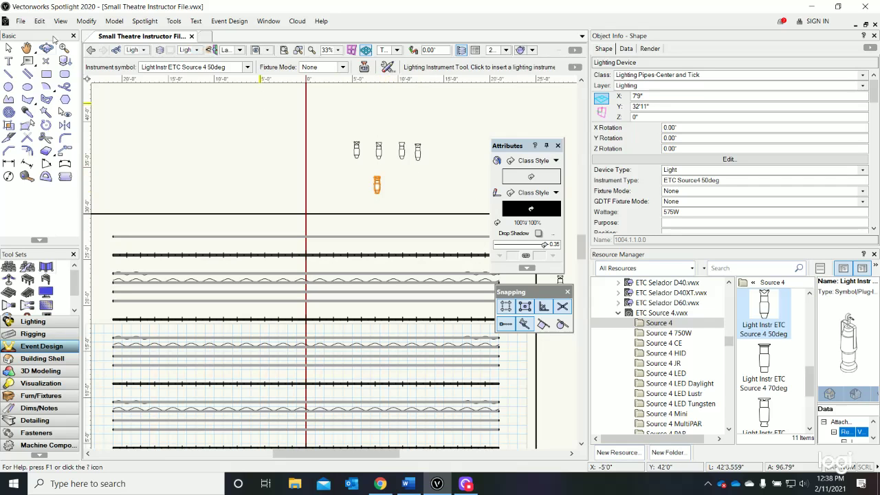
left_click(8, 48)
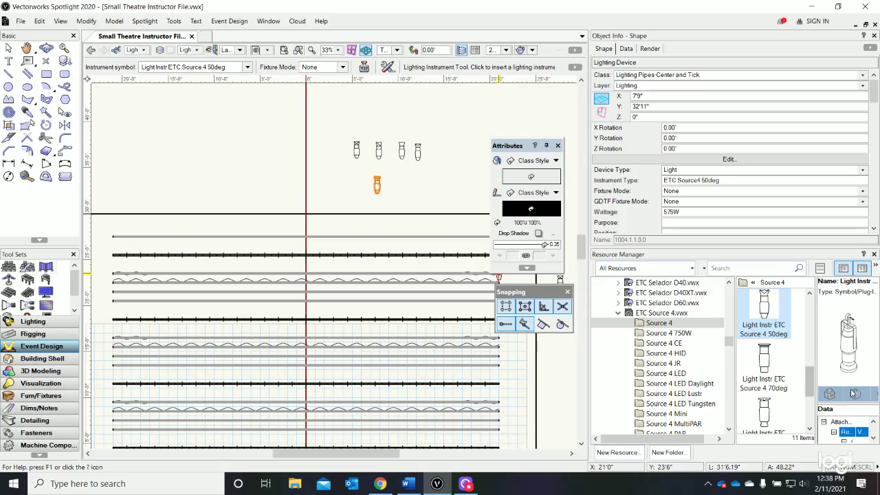
From the Source 4 PAR folder, place a CE PAR MFL at about X 11'9", Y 33'2" and a WFL at about X 14'6", Y 33'2".
scroll(688, 374, "down", 1)
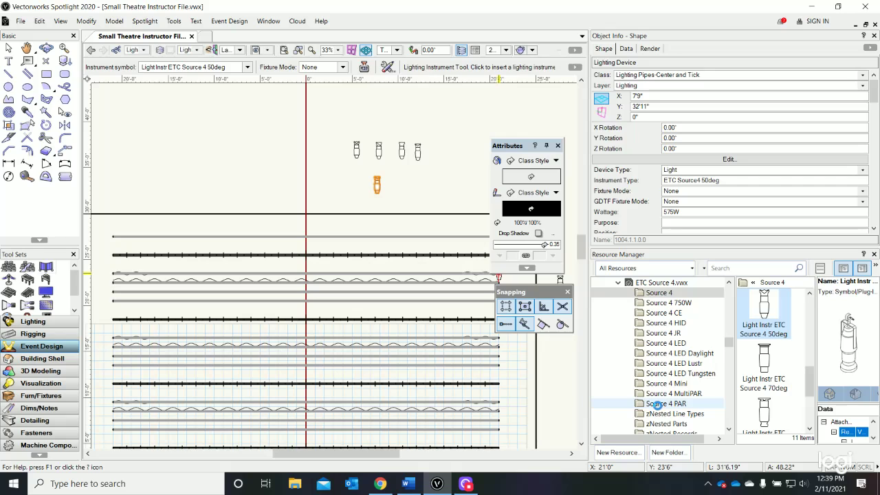
left_click(658, 406)
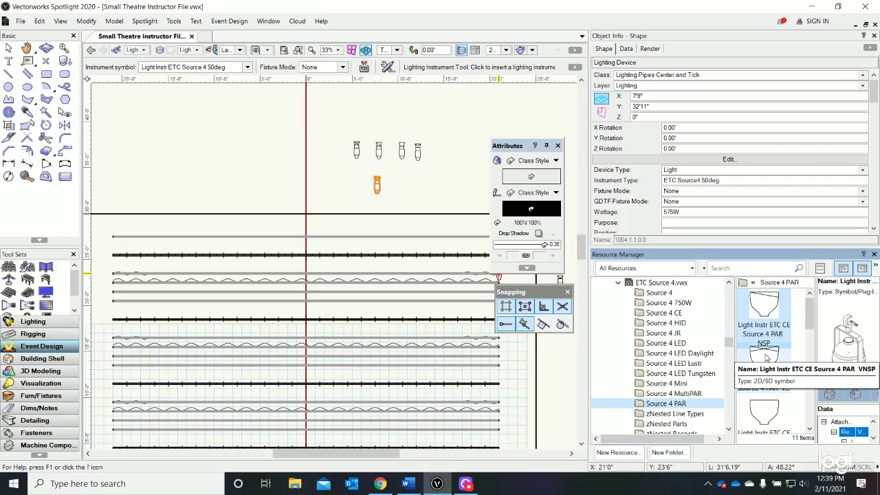
scroll(769, 354, "down", 3)
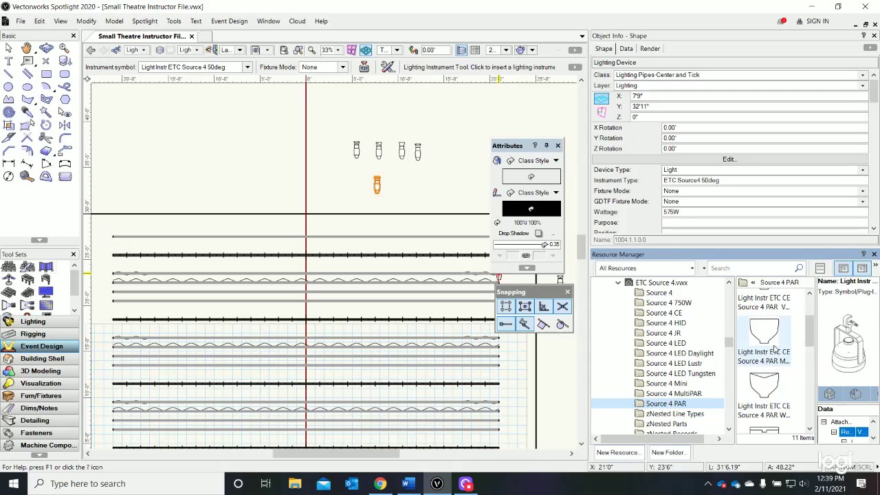
left_click(775, 348)
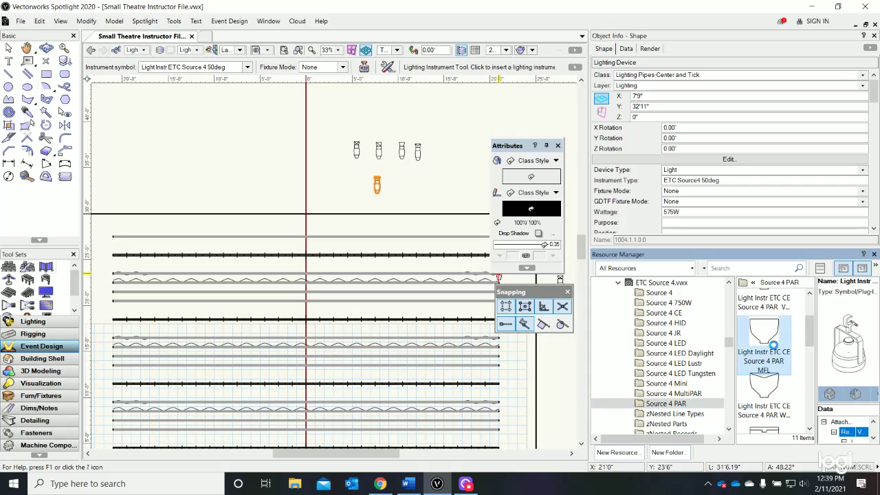
left_click(413, 184)
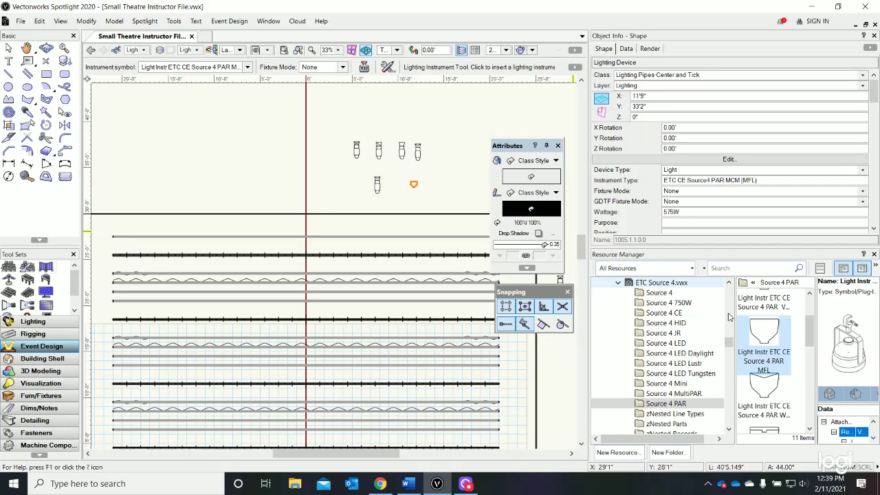
left_click(774, 395)
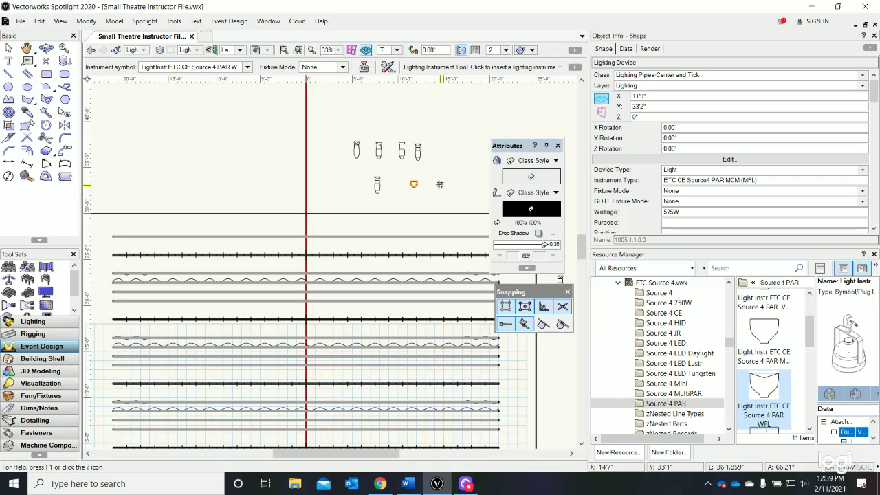
left_click(439, 185)
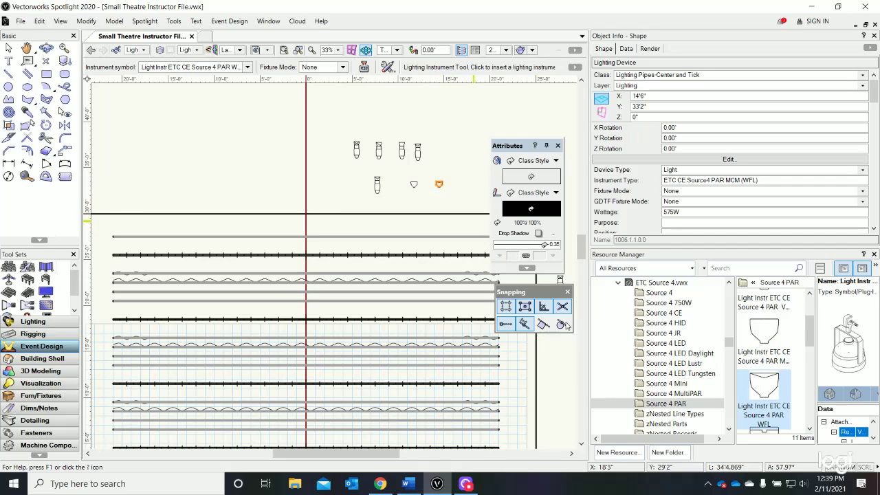
Place a CE Source 4 PAR NSP at about X 16'4", Y 33'3" and a VNSP at about X 13'10", Y 31'2".
scroll(769, 401, "down", 2)
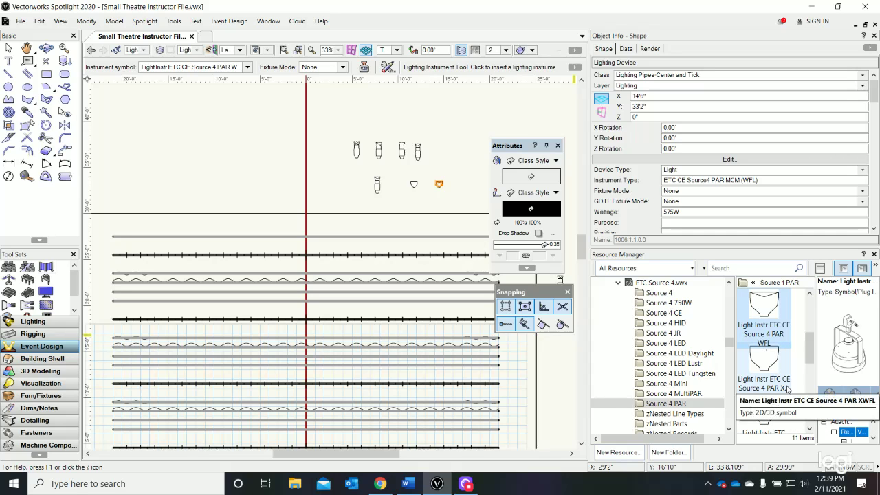
scroll(788, 390, "up", 2)
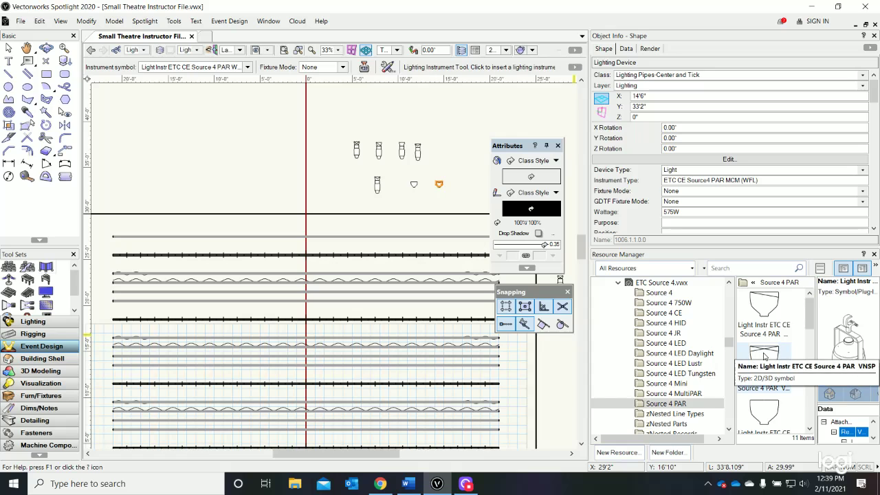
left_click(768, 302)
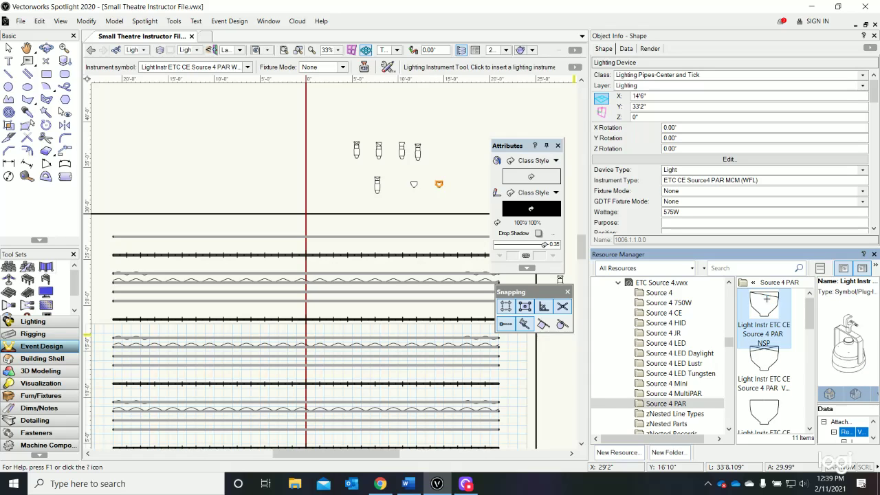
left_click(456, 184)
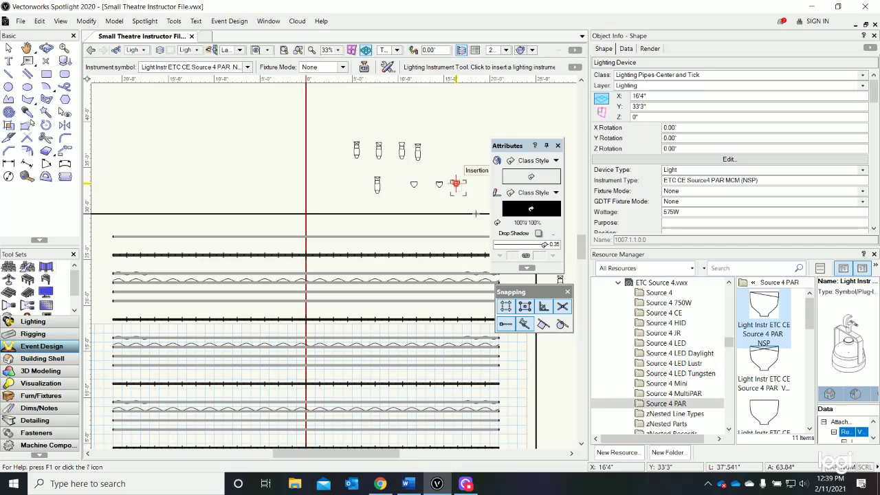
left_click(769, 372)
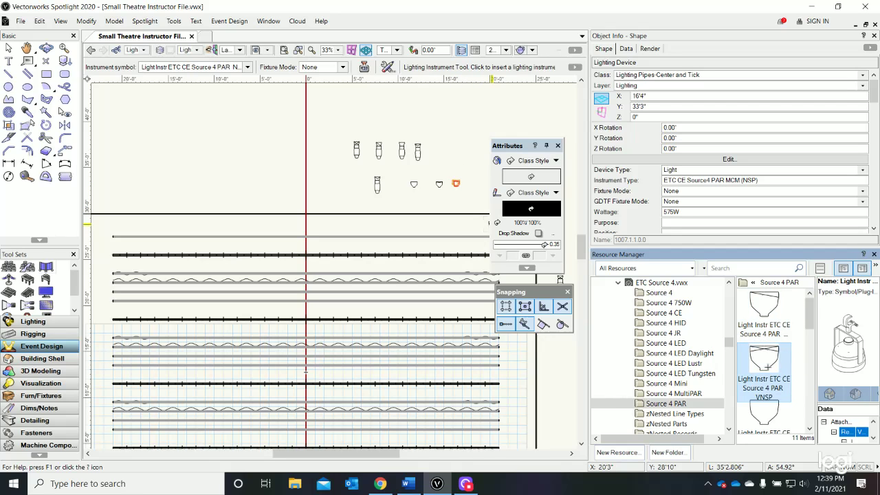
left_click(432, 203)
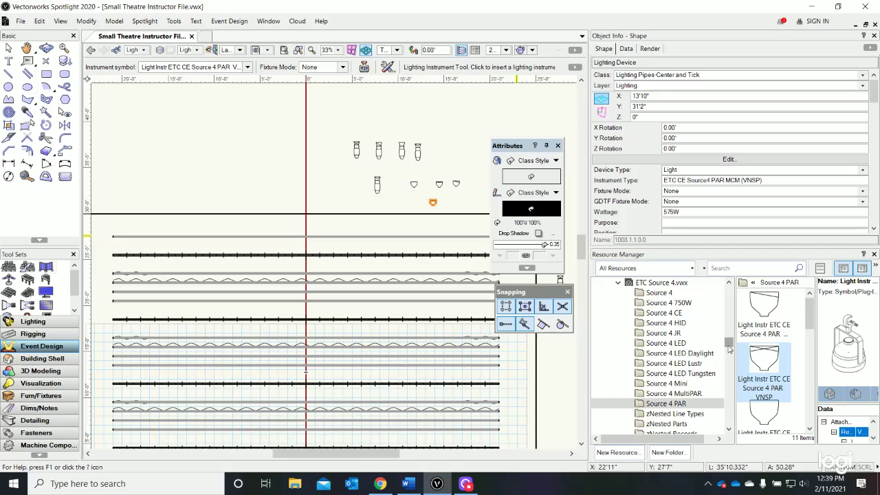
Collapse the Objects - Ent Lighting Instruments library and display the resources of the open Small Theatre Instructor File.
left_click_drag(731, 350, 732, 294)
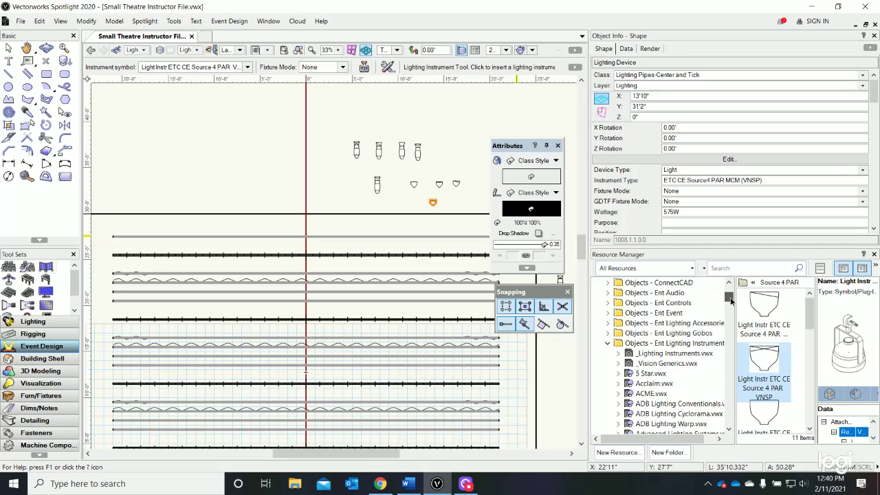
left_click(606, 344)
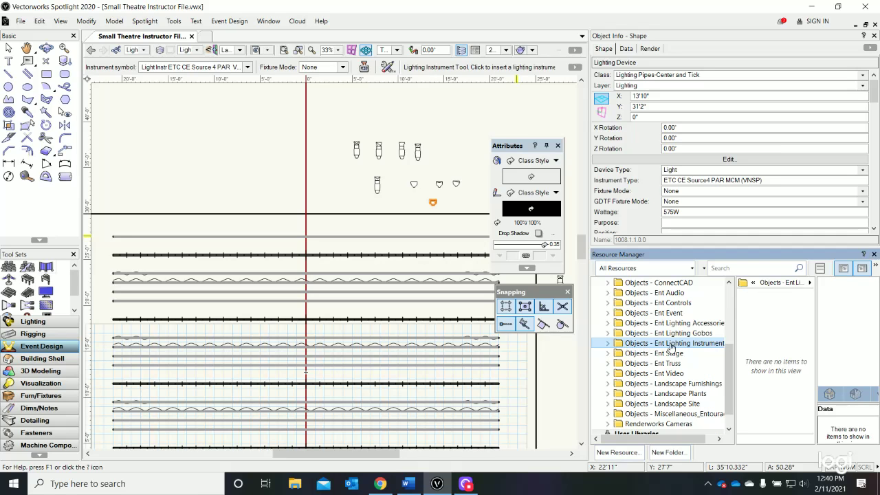
scroll(731, 375, "up", 4)
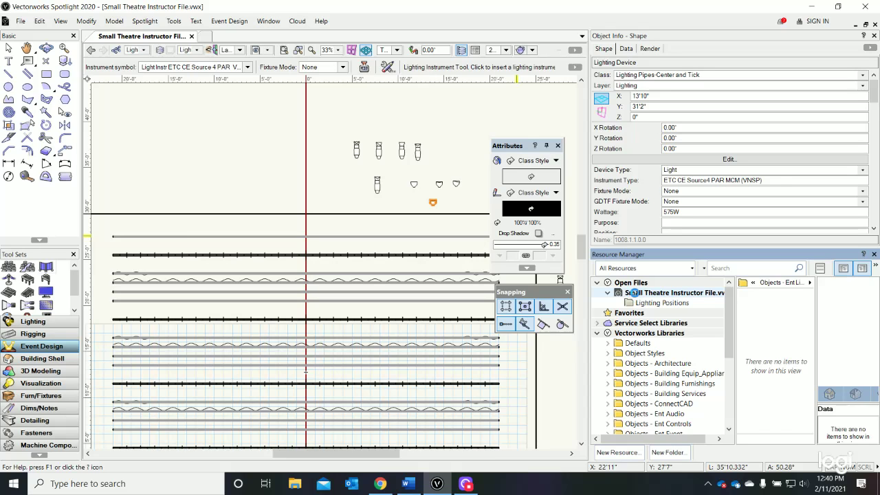
left_click(638, 295)
Place a Light Instr ETC Source 4 36deg from the open file's own resources at about X -18'1", Y 35'5", then leave the placement tool.
scroll(756, 402, "down", 5)
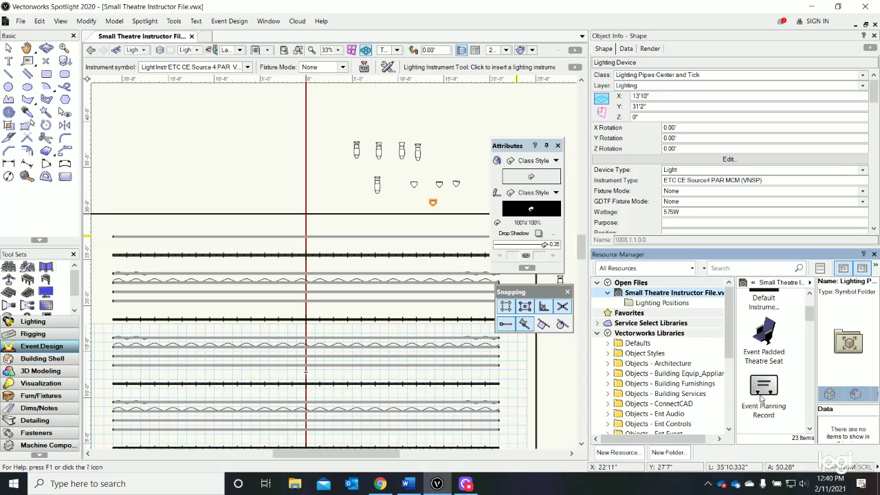
scroll(762, 397, "down", 3)
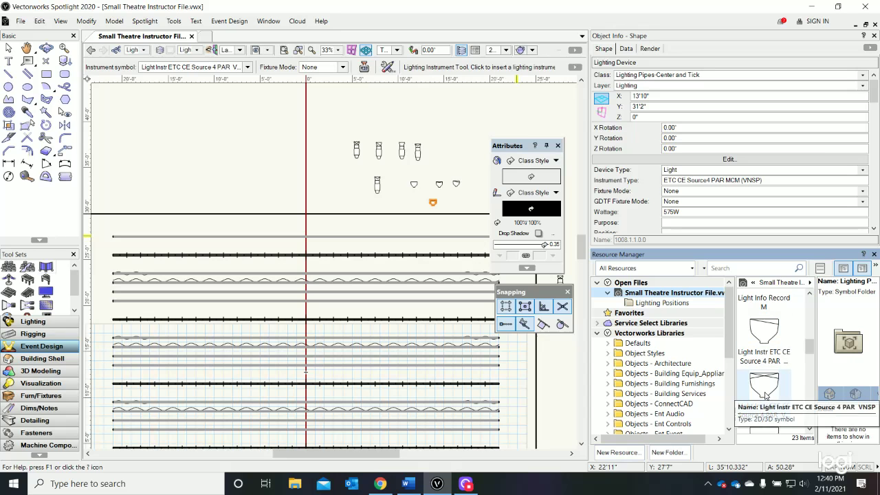
scroll(763, 398, "down", 2)
scroll(754, 407, "down", 2)
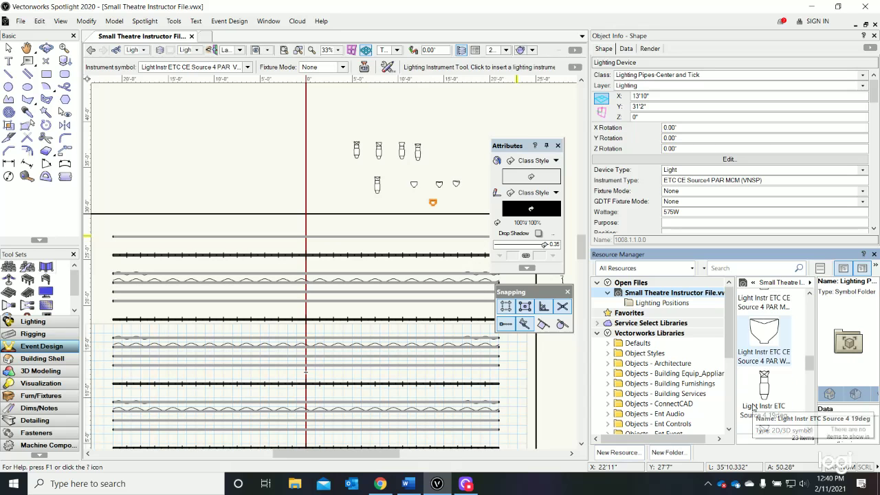
scroll(765, 393, "down", 3)
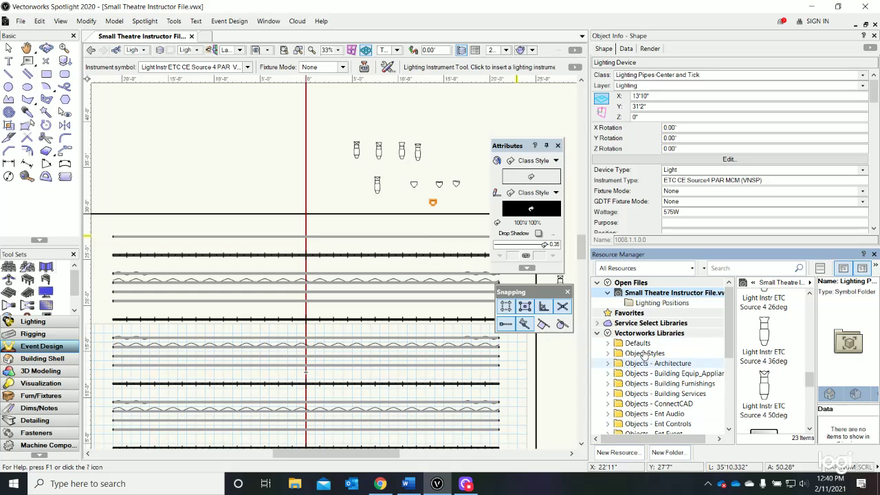
double_click(764, 334)
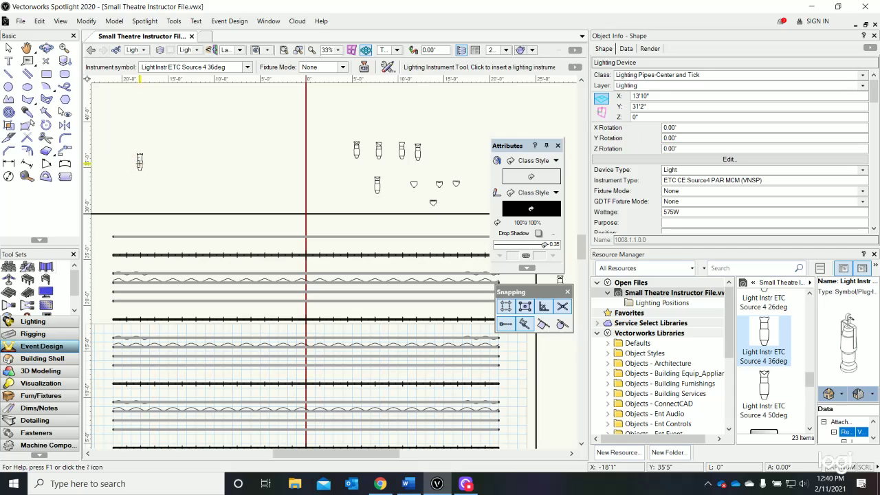
left_click(139, 162)
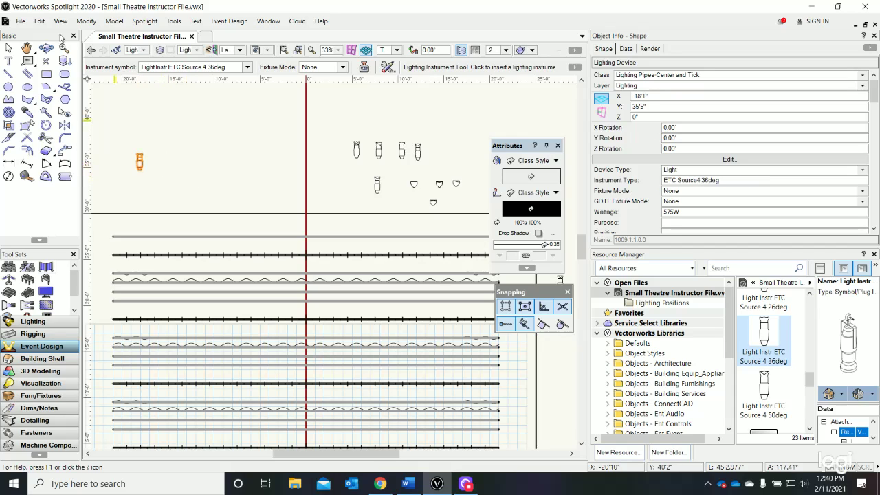
left_click(8, 47)
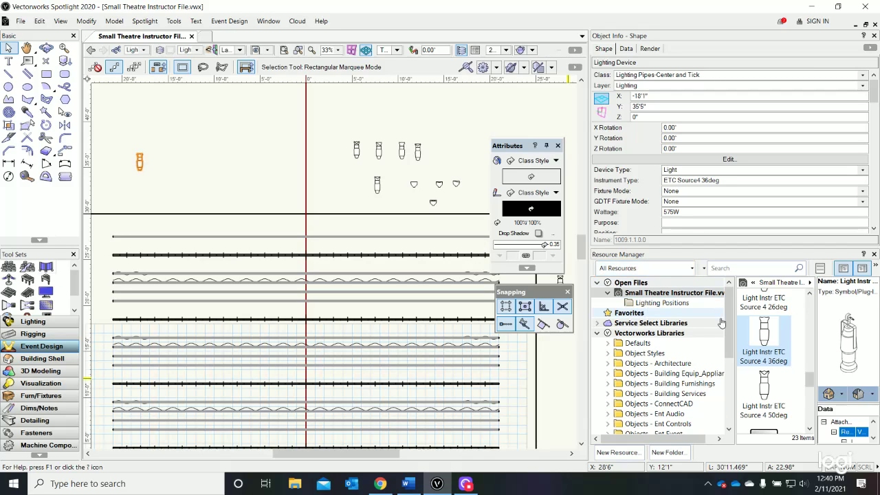
Create a resource folder of type Symbol Folder named "Lighting Fixtures" in the Small Theatre Instructor File.
right_click(798, 390)
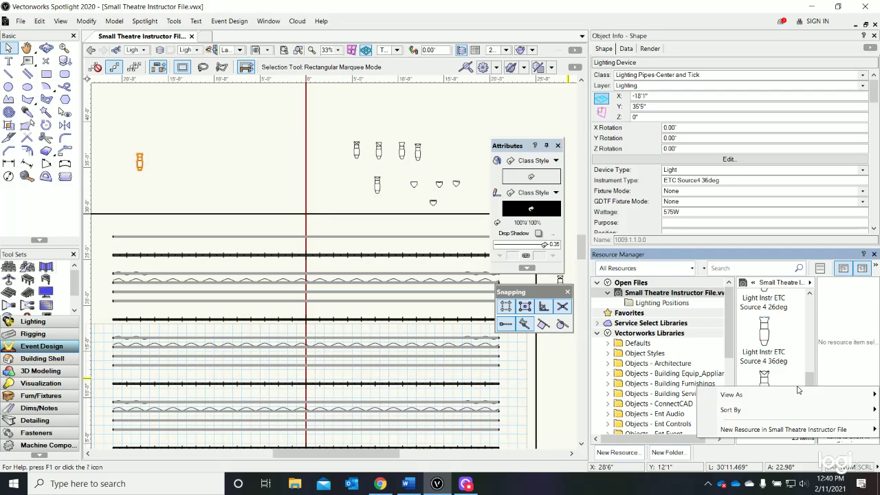
mouse_move(770, 433)
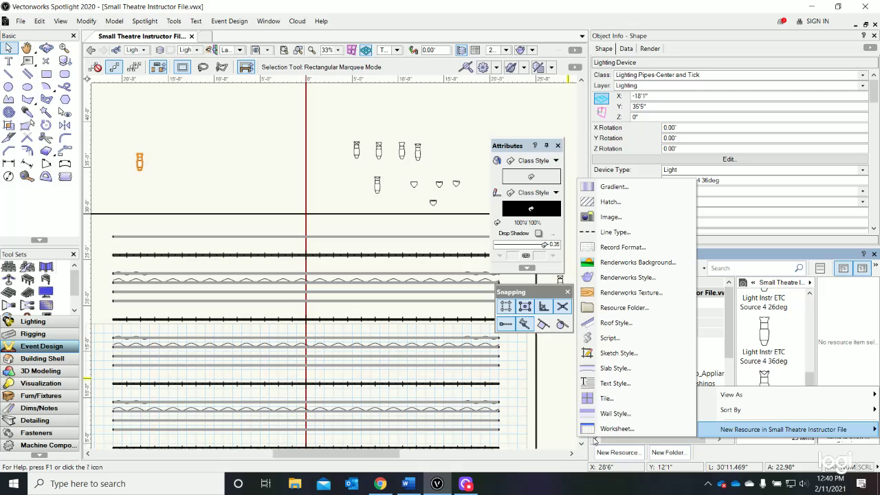
left_click(637, 308)
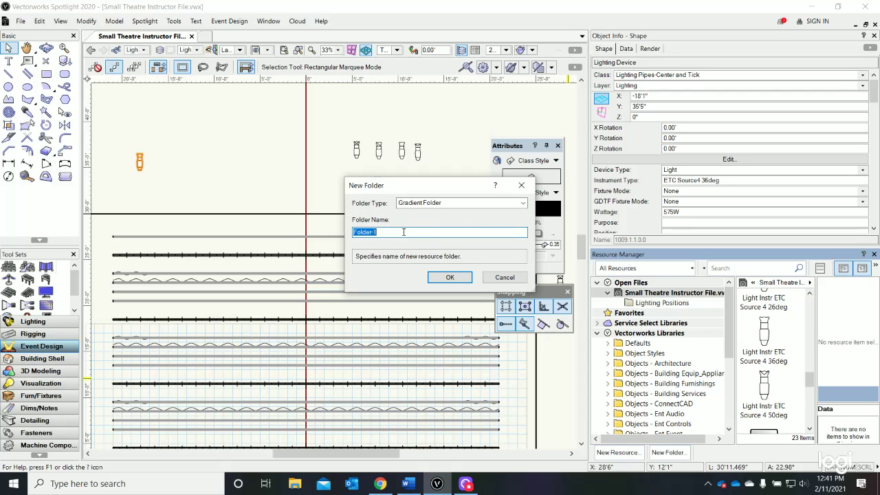
left_click(472, 206)
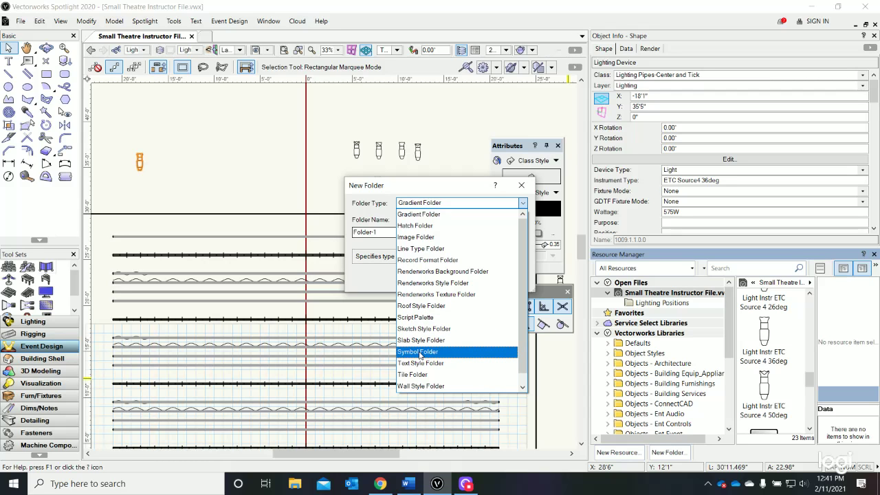
left_click(420, 352)
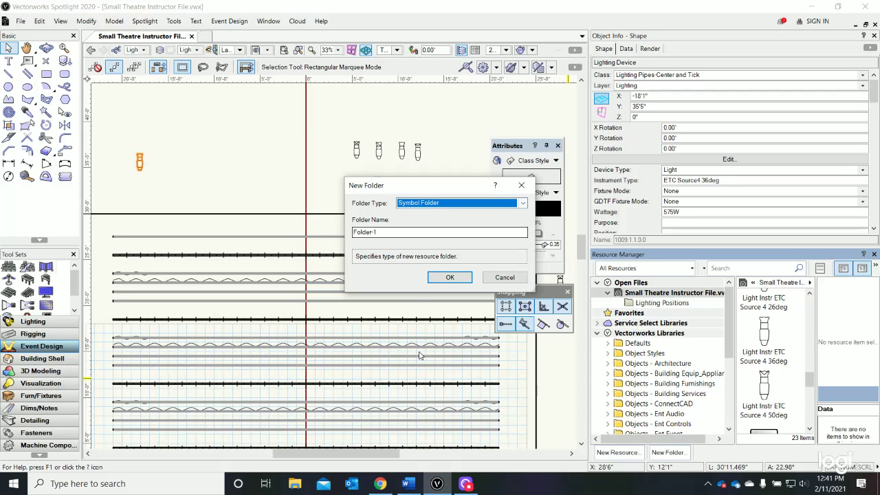
left_click(392, 232)
left_click_drag(392, 231, 347, 234)
type("Lig")
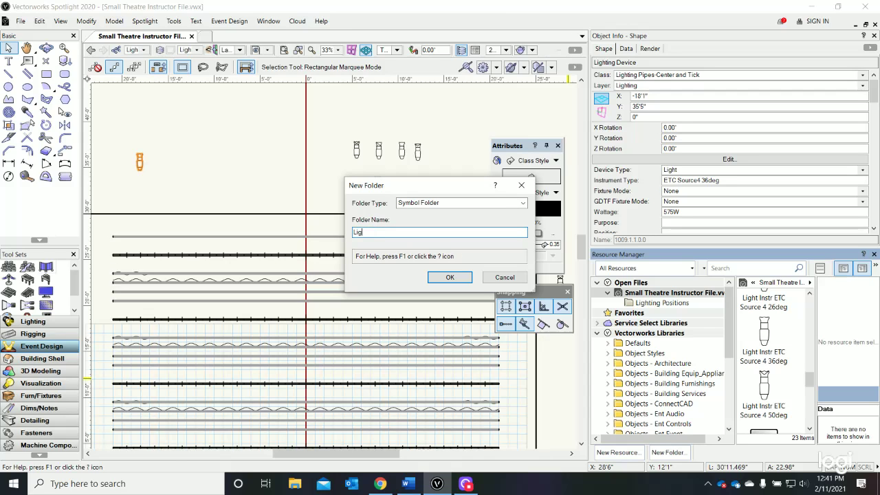
type("hting Fixtures")
left_click(450, 277)
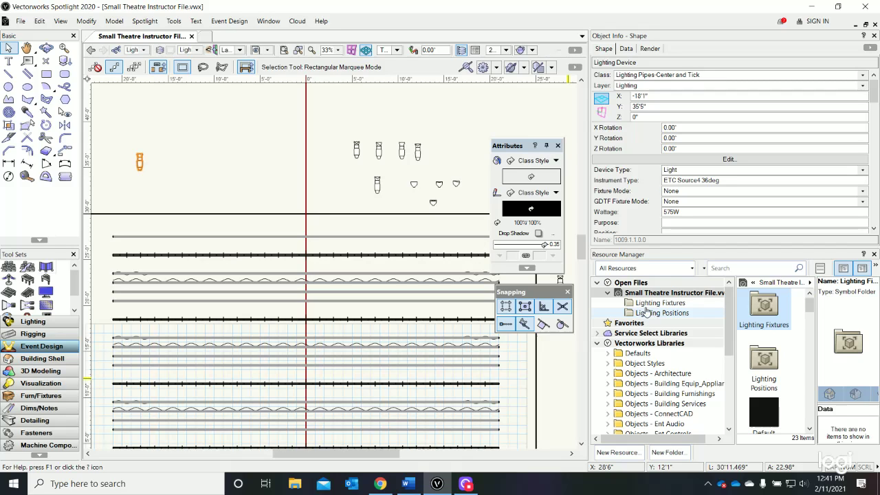
Move the Light Instr ETC CE Source 4 PAR NSP symbol into the Lighting Fixtures folder.
scroll(797, 357, "down", 2)
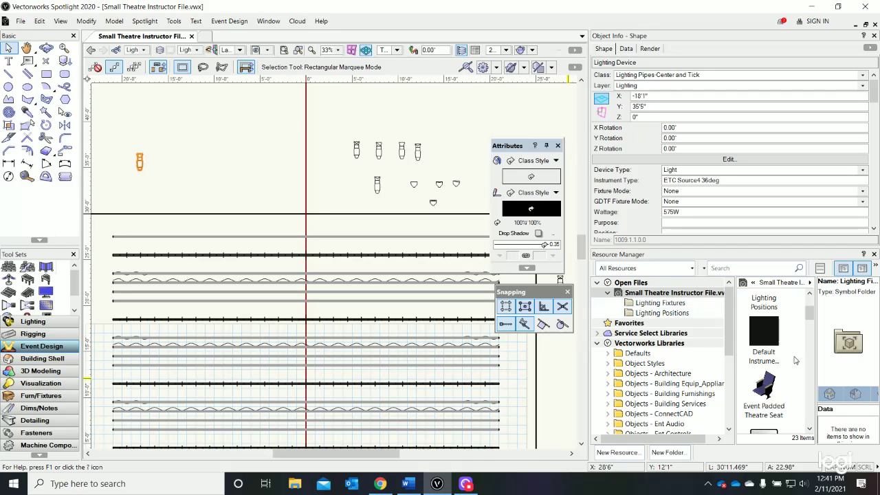
scroll(796, 360, "down", 4)
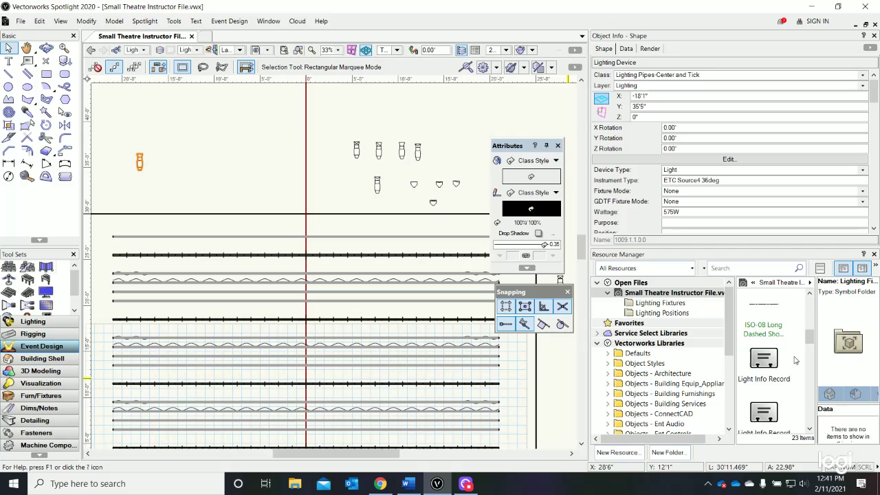
scroll(795, 360, "down", 2)
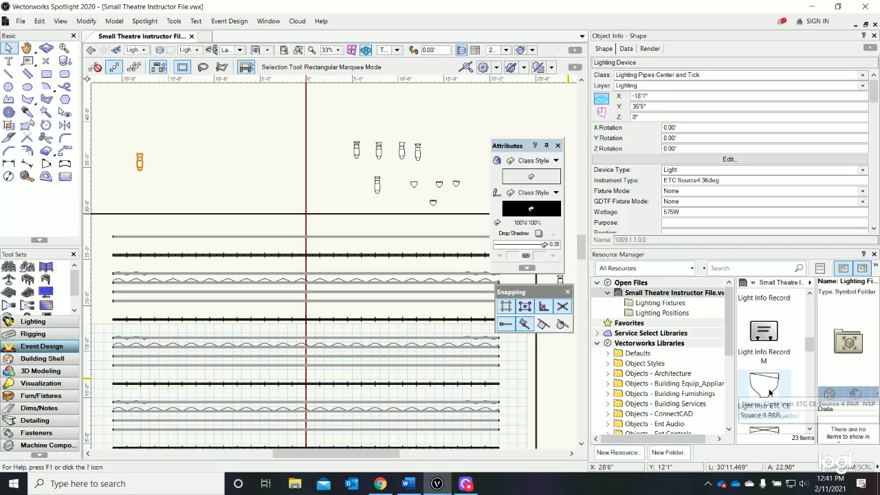
left_click(770, 392)
right_click(769, 394)
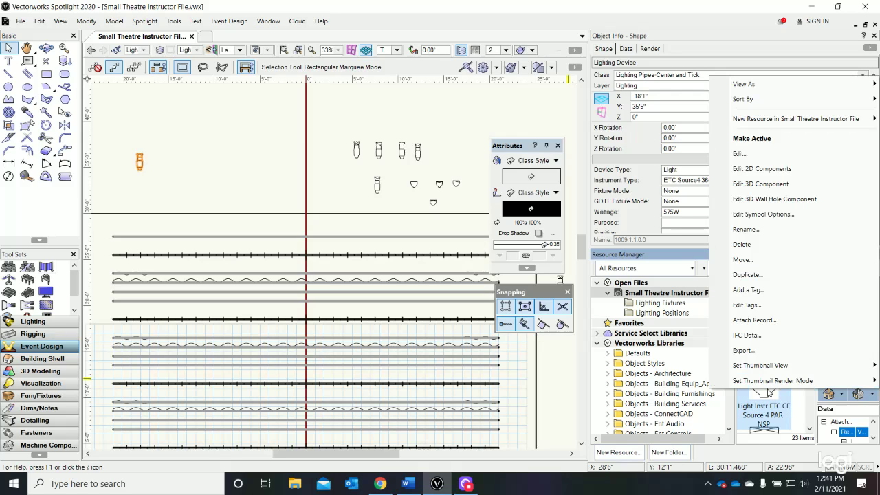
left_click(743, 260)
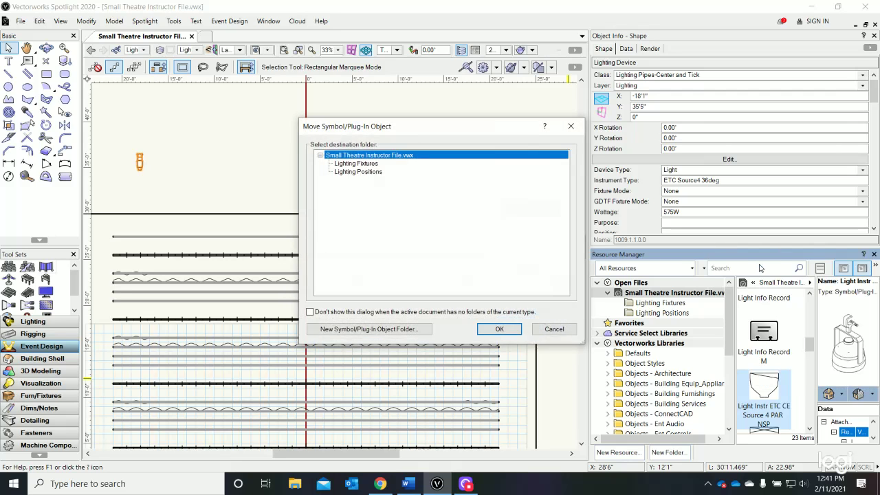
left_click(351, 164)
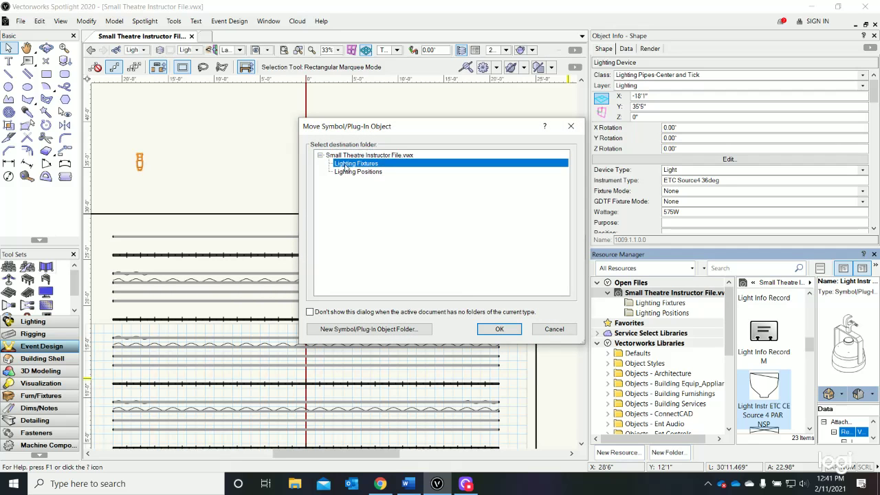
left_click(480, 331)
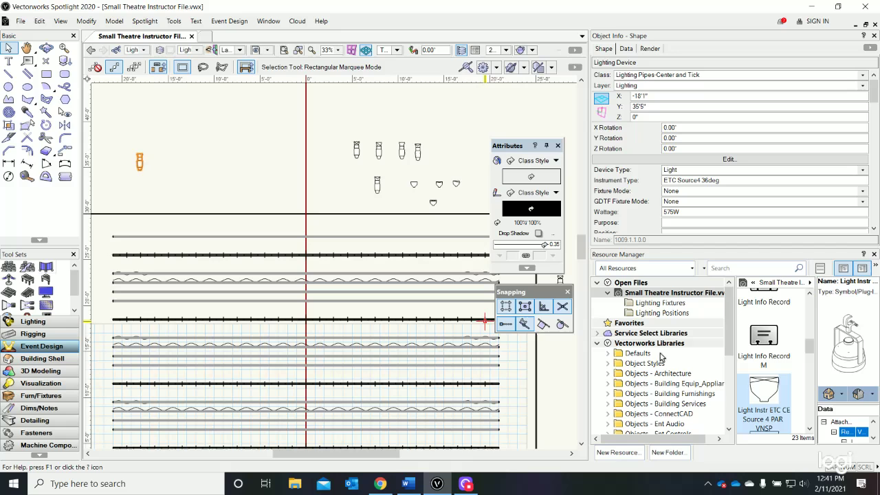
Move the Light Instr ETC CE Source 4 PAR VNSP symbol into the Lighting Fixtures folder.
right_click(758, 389)
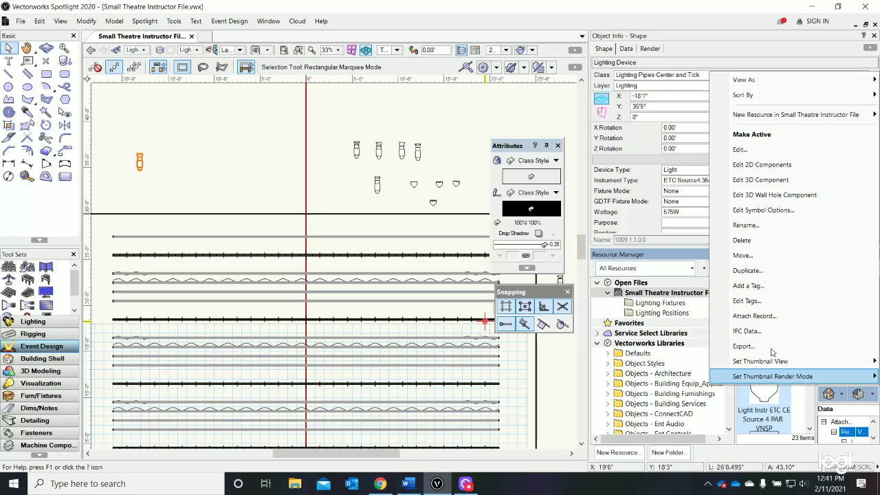
left_click(771, 258)
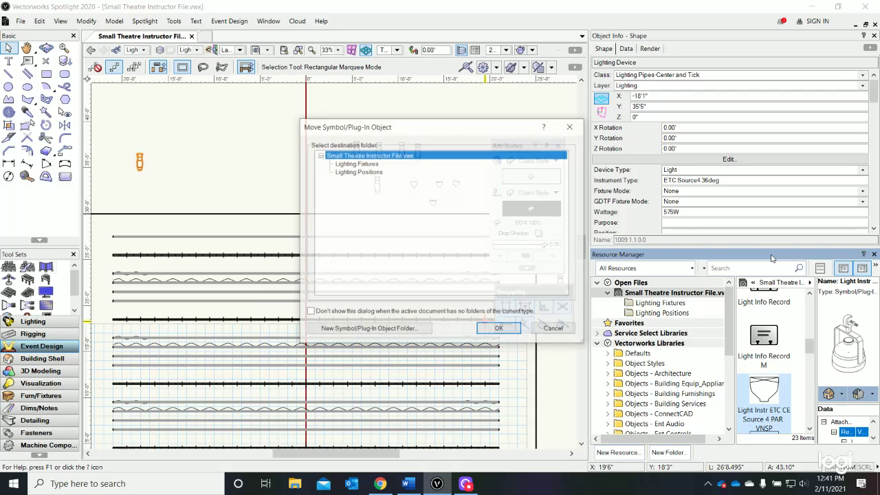
left_click(356, 163)
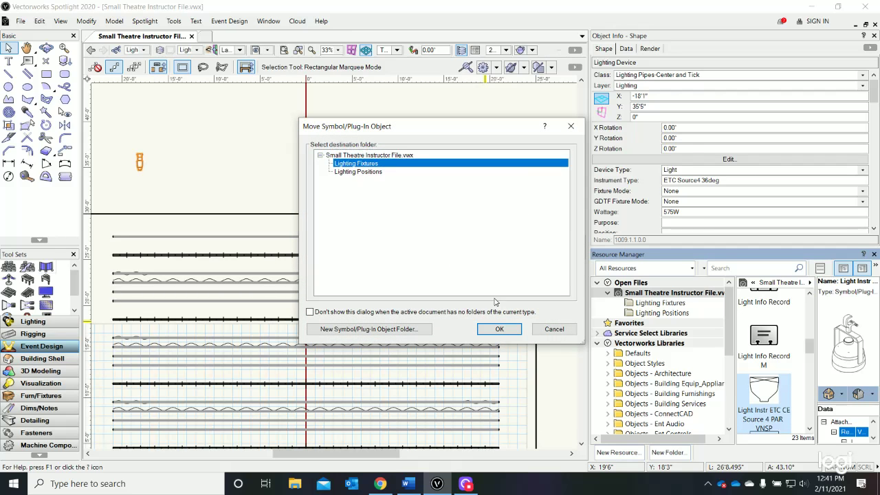
left_click(514, 331)
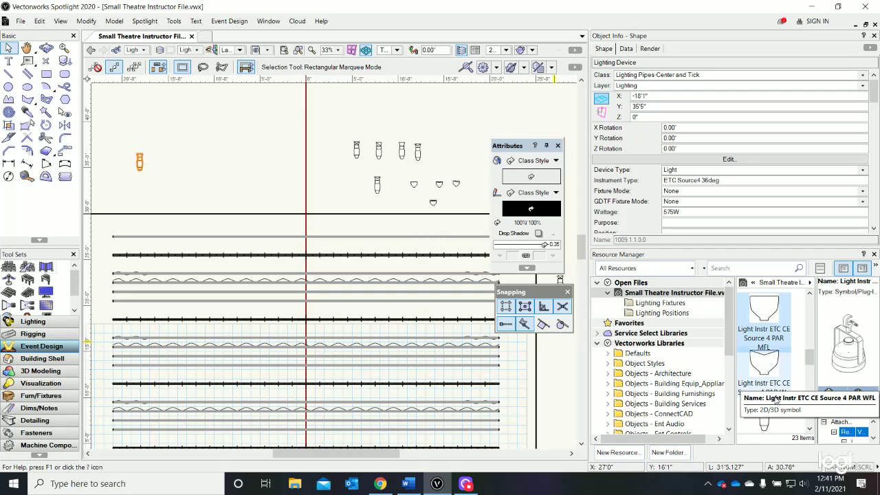
Move the Source 4 PAR MFL, Source 4 PAR WFL, Source 4 19deg and Source 4 26deg symbols together into the Lighting Fixtures folder.
left_click(755, 362)
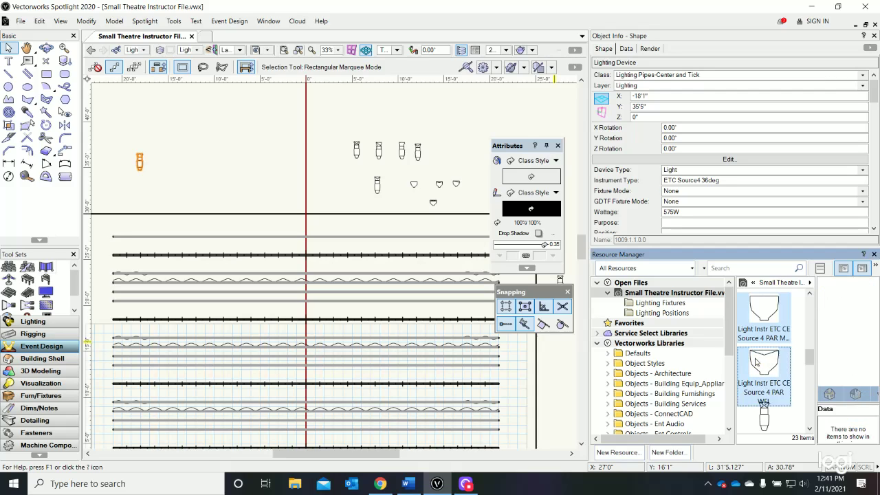
left_click(765, 423)
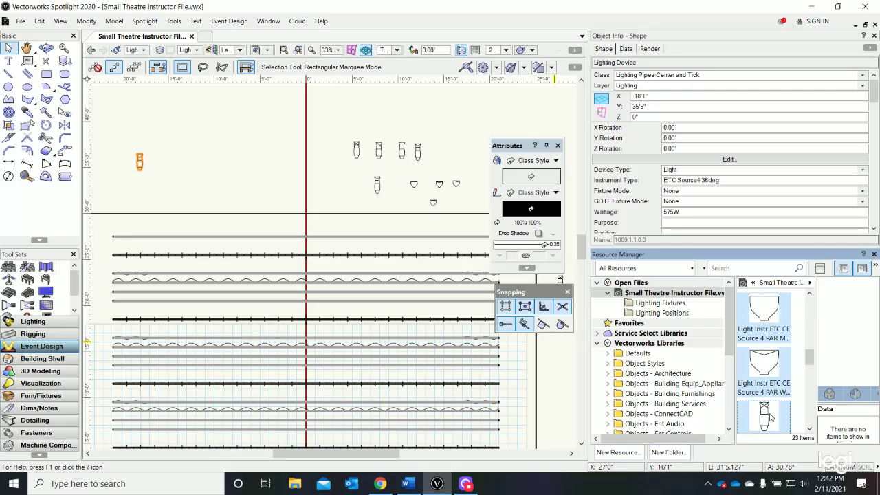
scroll(770, 416, "down", 2)
left_click(774, 408)
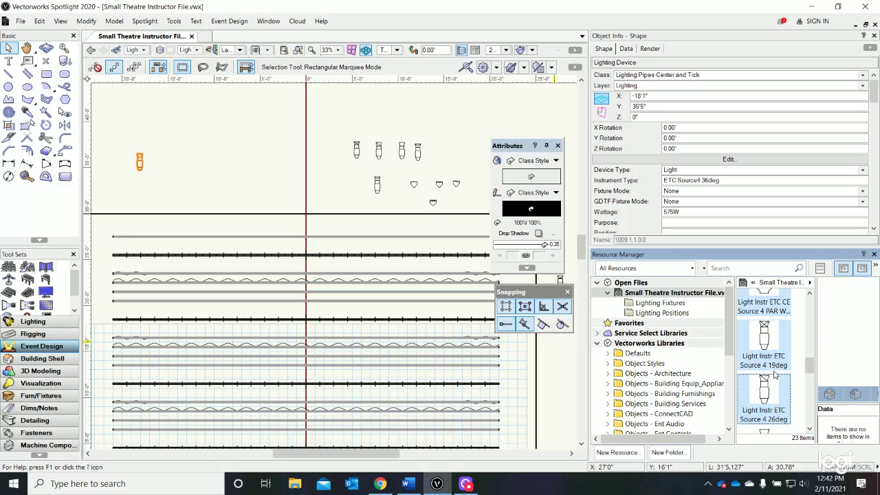
right_click(768, 383)
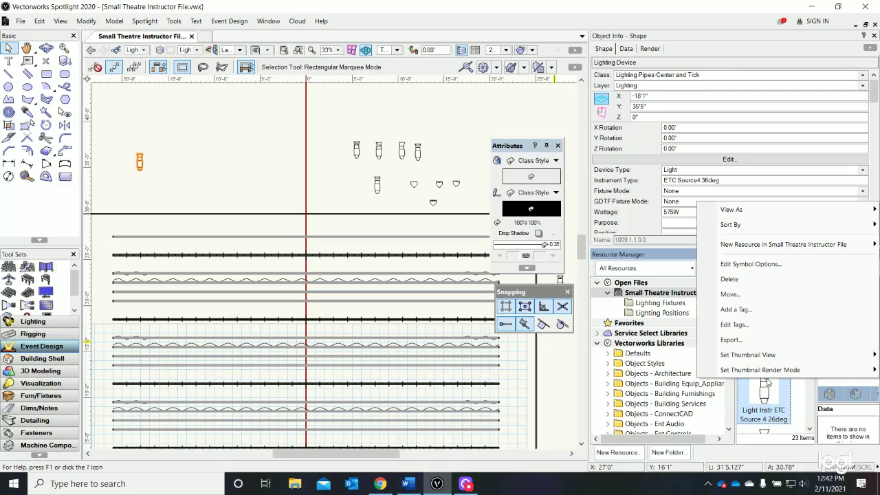
left_click(751, 295)
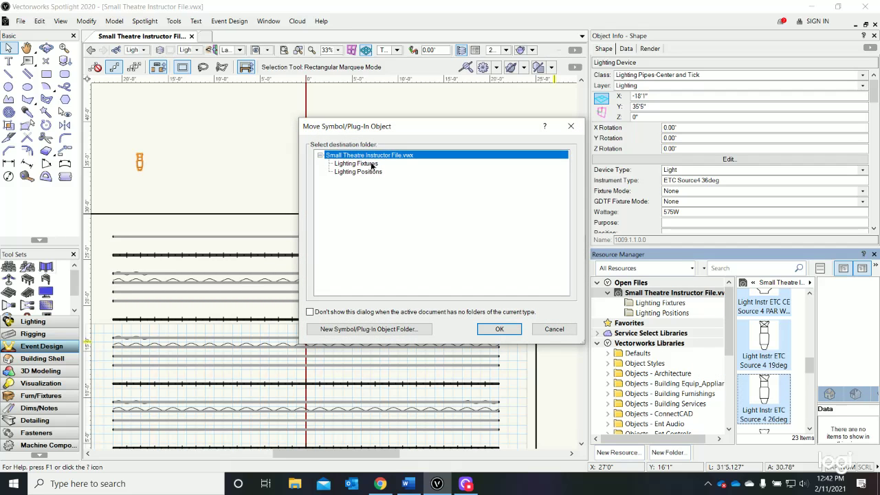
left_click(375, 165)
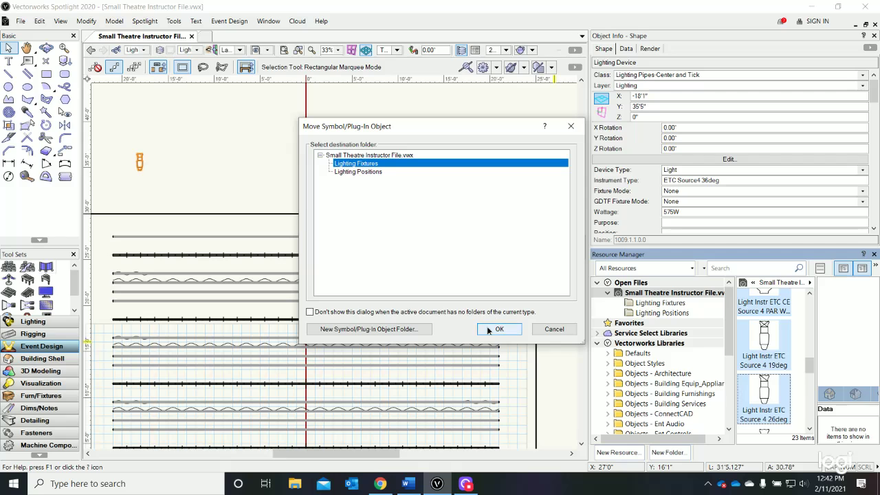
left_click(497, 329)
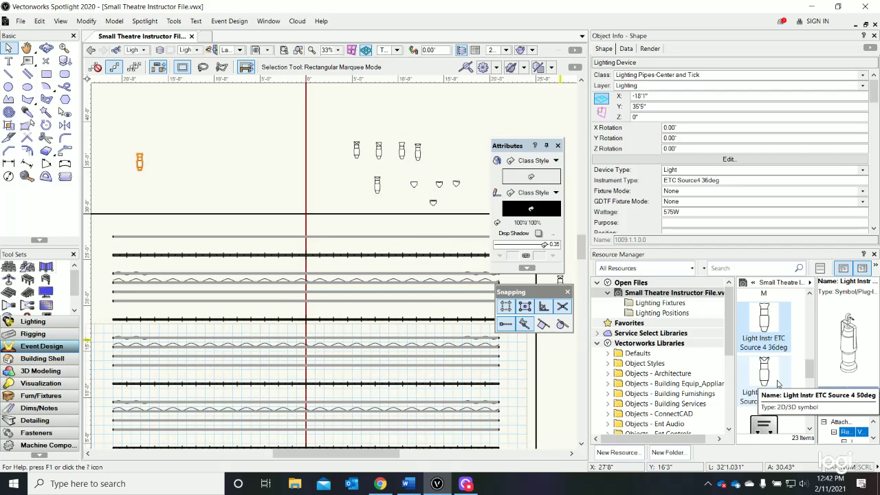
Move the Source 4 36deg and 50deg symbols together into the Lighting Fixtures folder and display that folder's contents.
left_click(769, 383, "shift")
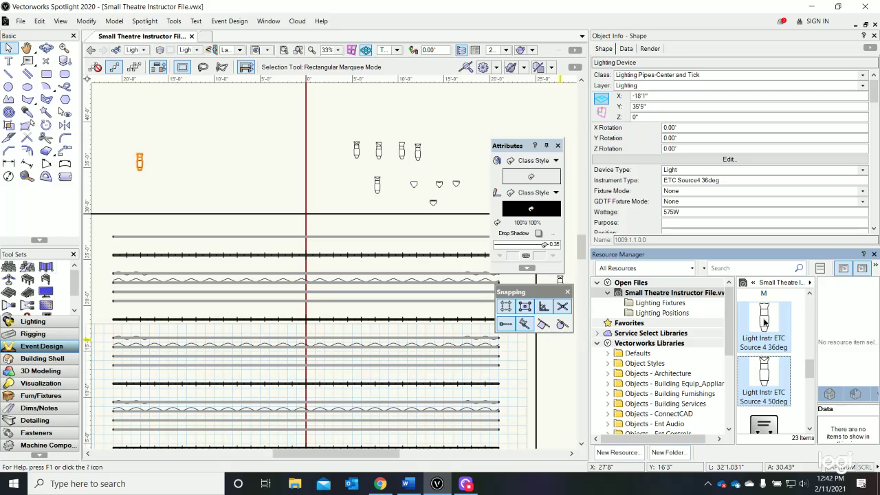
right_click(765, 331)
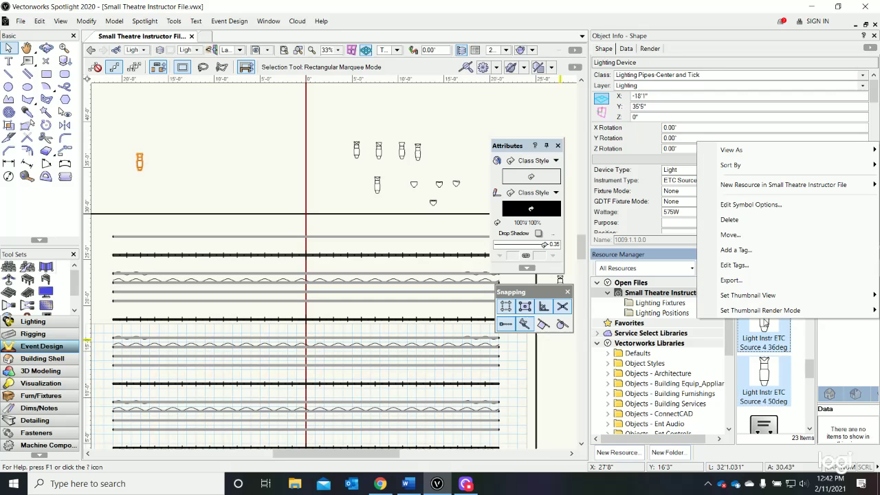
left_click(747, 235)
left_click(370, 165)
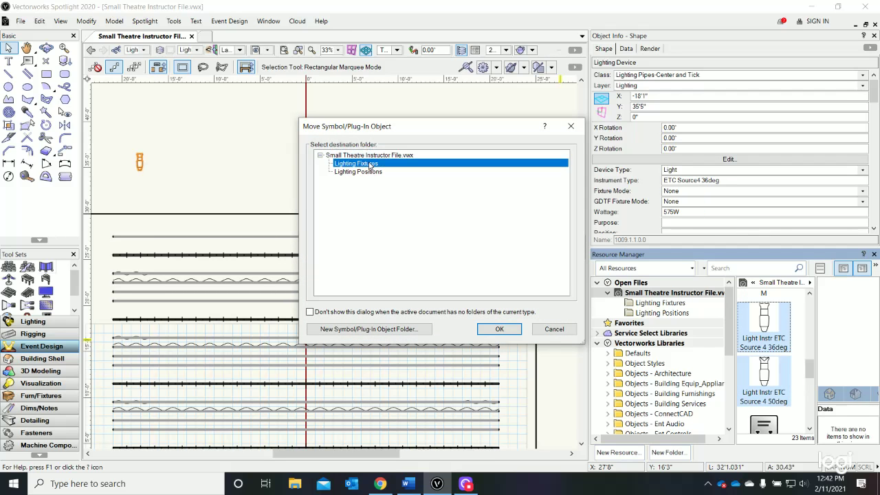
left_click(500, 329)
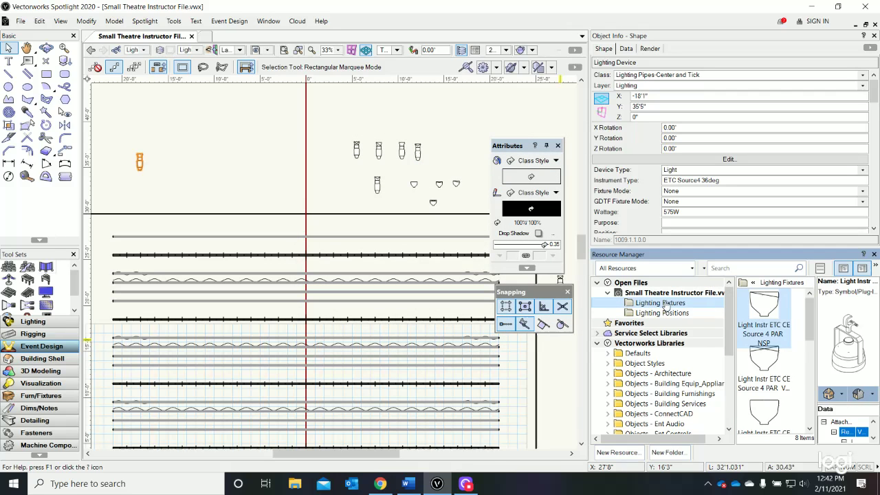
scroll(769, 330, "down", 5)
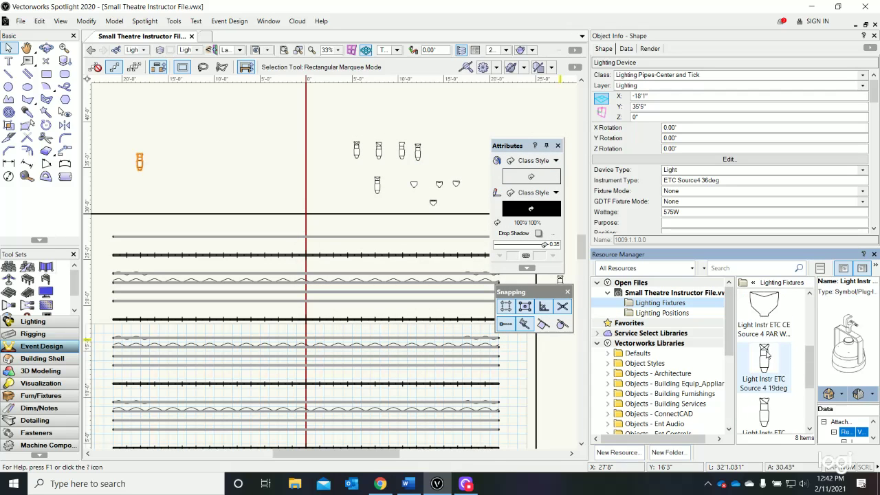
scroll(766, 370, "up", 2)
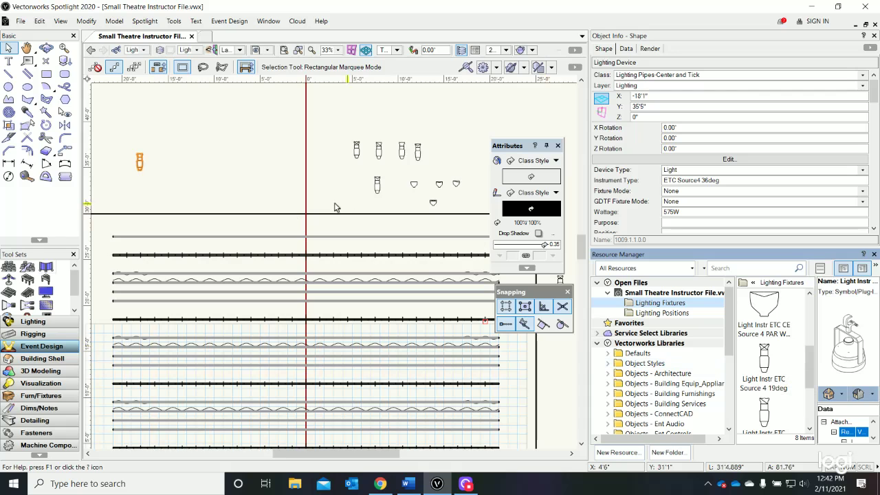
Examine the placed lighting instruments up close in 3D with the Flyover tool.
scroll(303, 225, "down", 1)
scroll(372, 190, "up", 1)
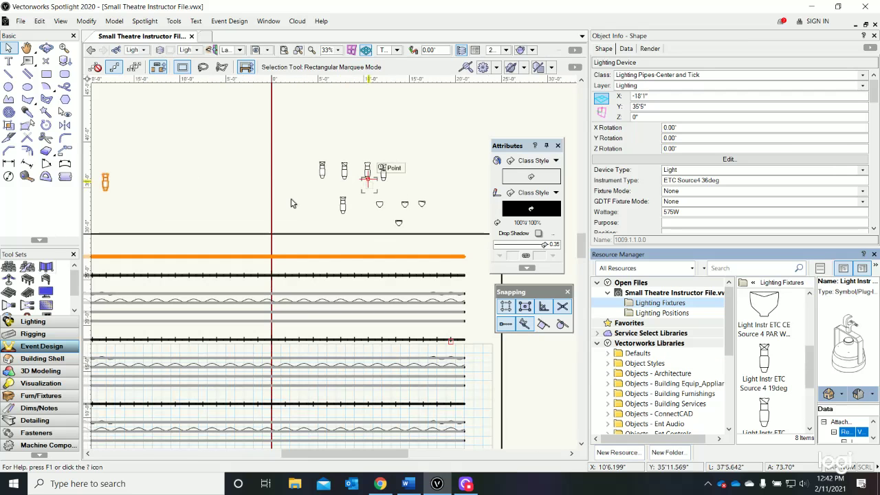
left_click(46, 48)
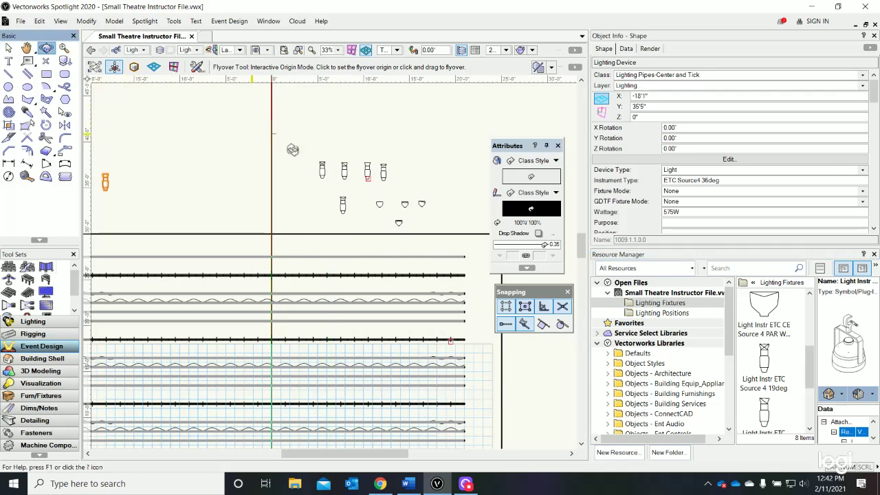
left_click_drag(387, 190, 194, 195)
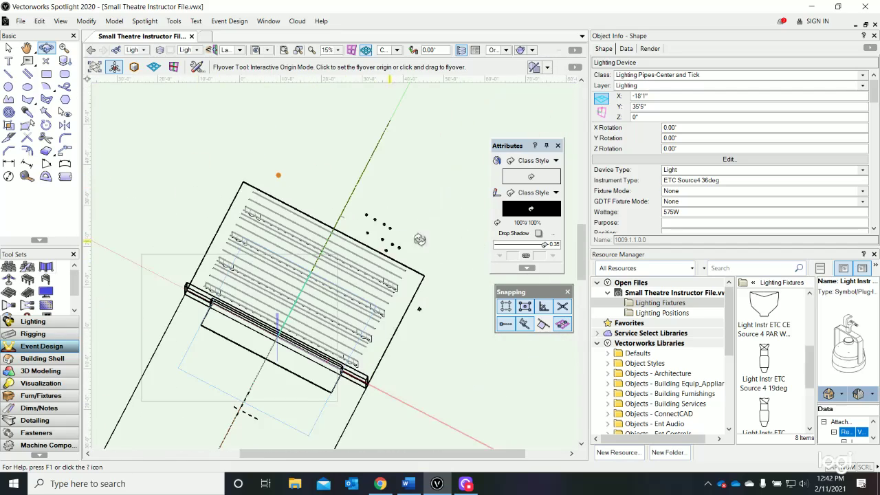
scroll(420, 239, "up", 5)
left_click_drag(417, 252, 292, 219)
scroll(293, 219, "down", 4)
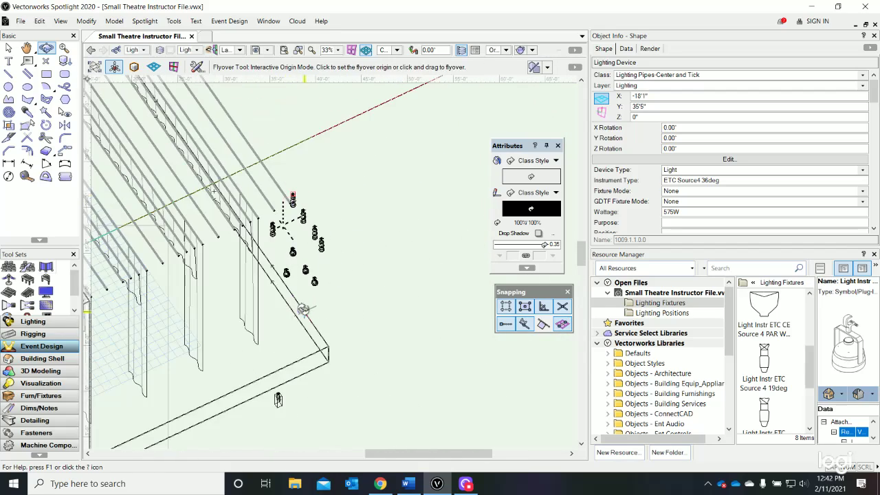
scroll(303, 310, "up", 3)
left_click_drag(340, 286, 313, 238)
scroll(349, 272, "up", 4)
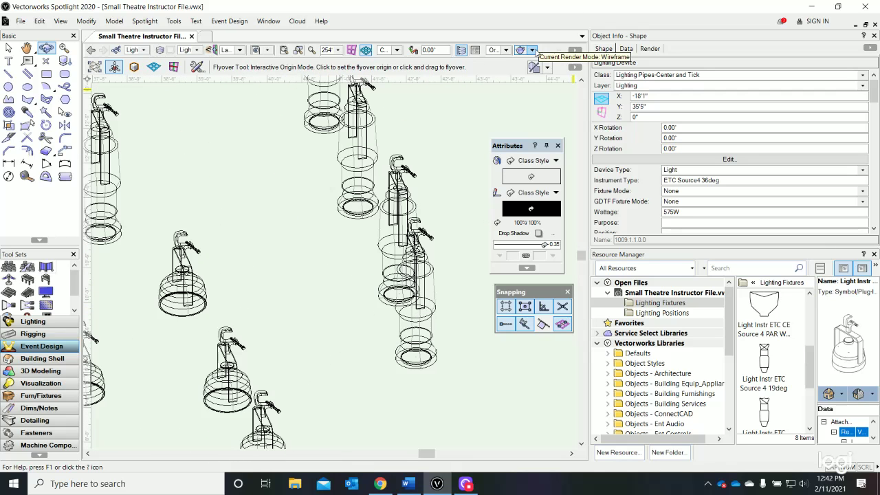
Change the render mode to a solid shaded rendering and view the lighting instruments from another angle.
left_click(532, 51)
left_click(543, 140)
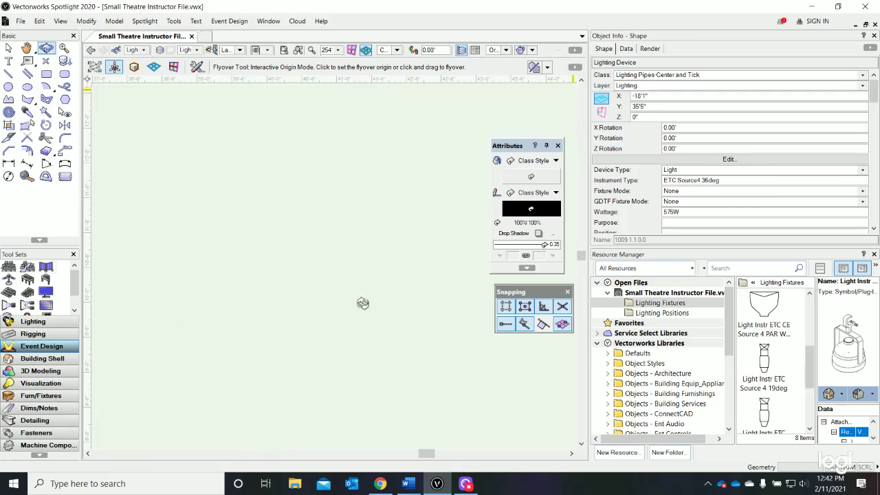
left_click_drag(326, 333, 406, 293)
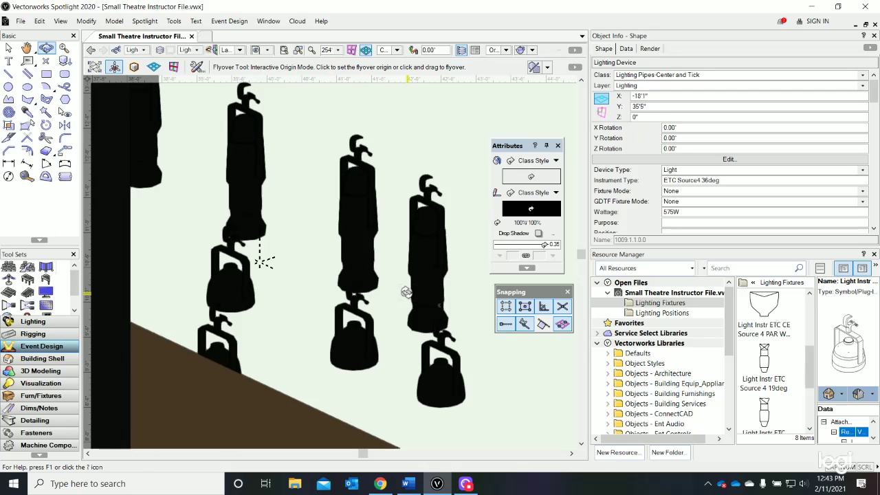